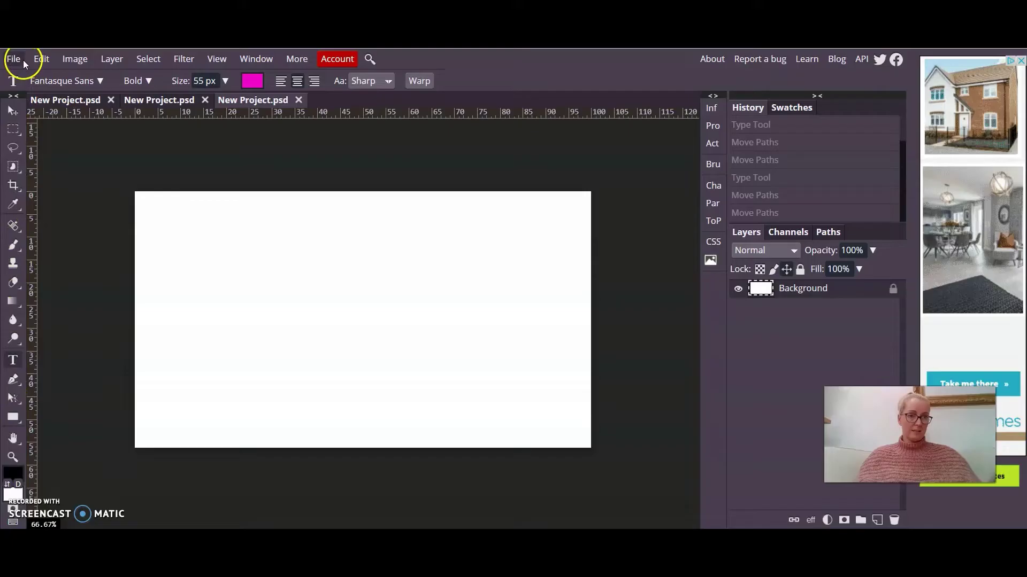
- Draw a rectangular path across the canvas middle with the Rectangle tool in Path mode
{"action": "left_click", "coordinate": [13, 418]}
{"action": "left_click", "coordinate": [69, 420]}
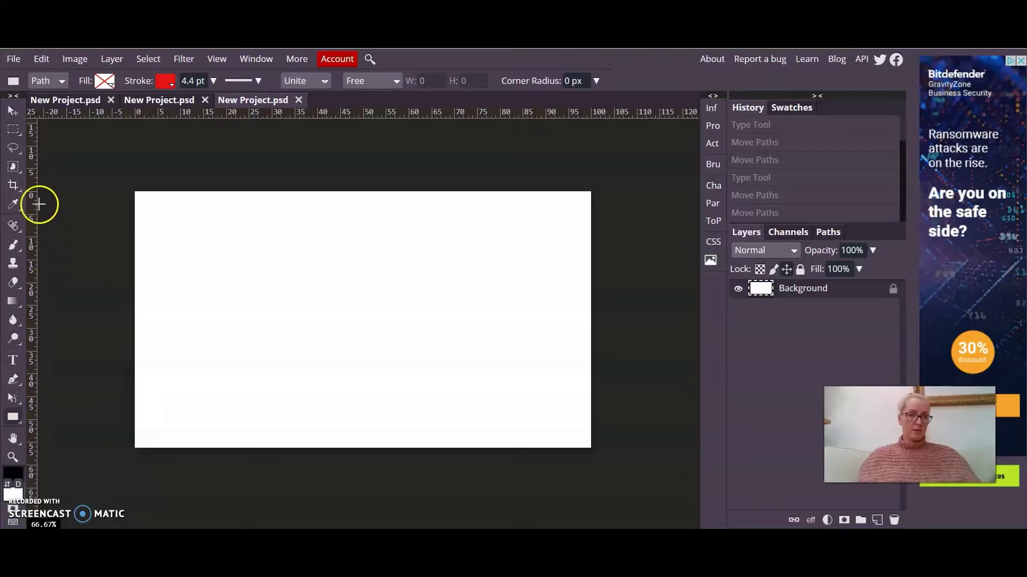
{"action": "left_click", "coordinate": [62, 81]}
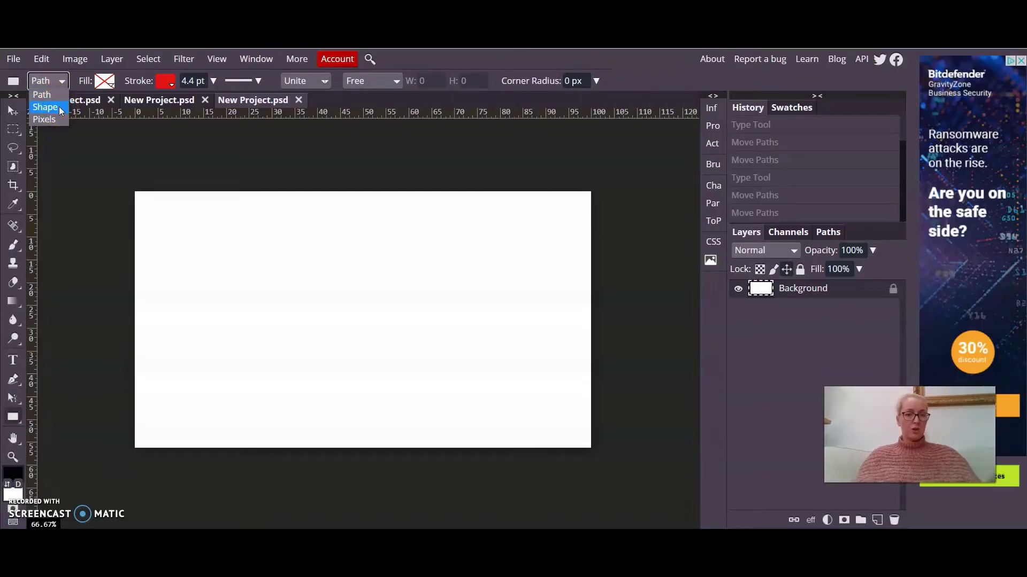
{"action": "left_click", "coordinate": [63, 80]}
{"action": "left_click", "coordinate": [62, 80]}
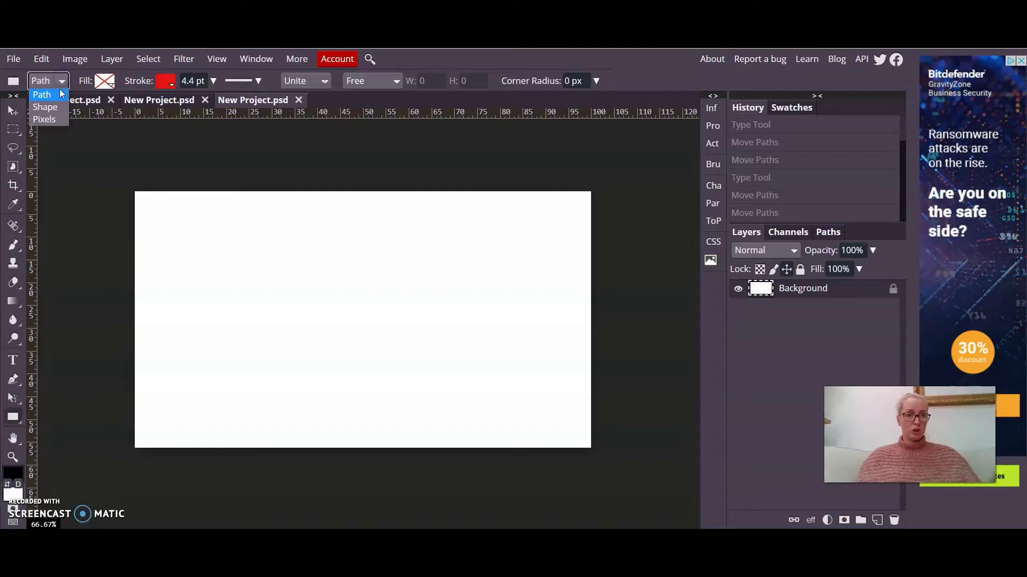
{"action": "left_click", "coordinate": [61, 97]}
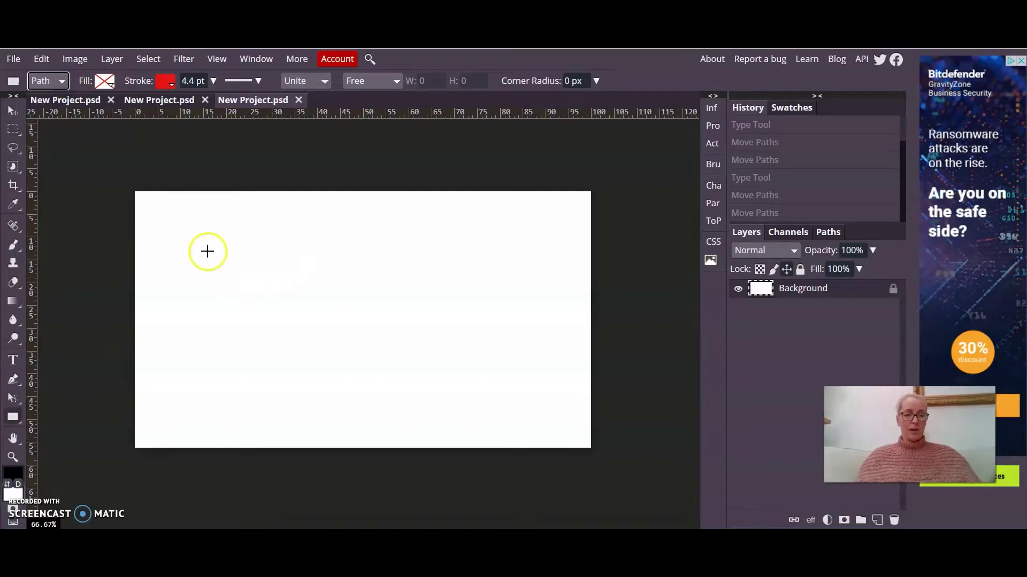
{"action": "left_click_drag", "start_coordinate": [204, 250], "coordinate": [527, 378]}
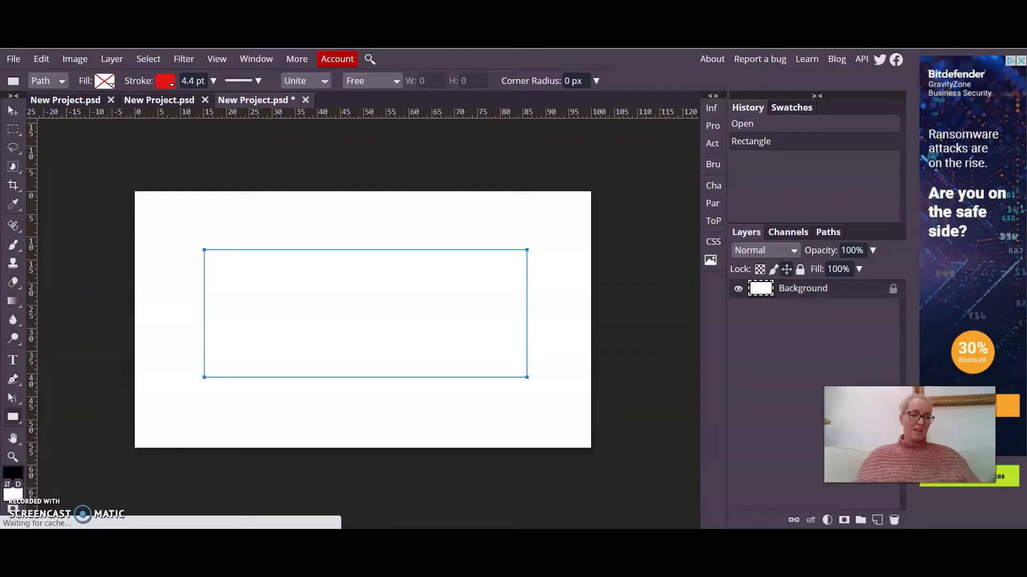
- Type 'I can now type on the rectangular path.' onto the rectangle's outline
{"action": "left_click", "coordinate": [14, 361]}
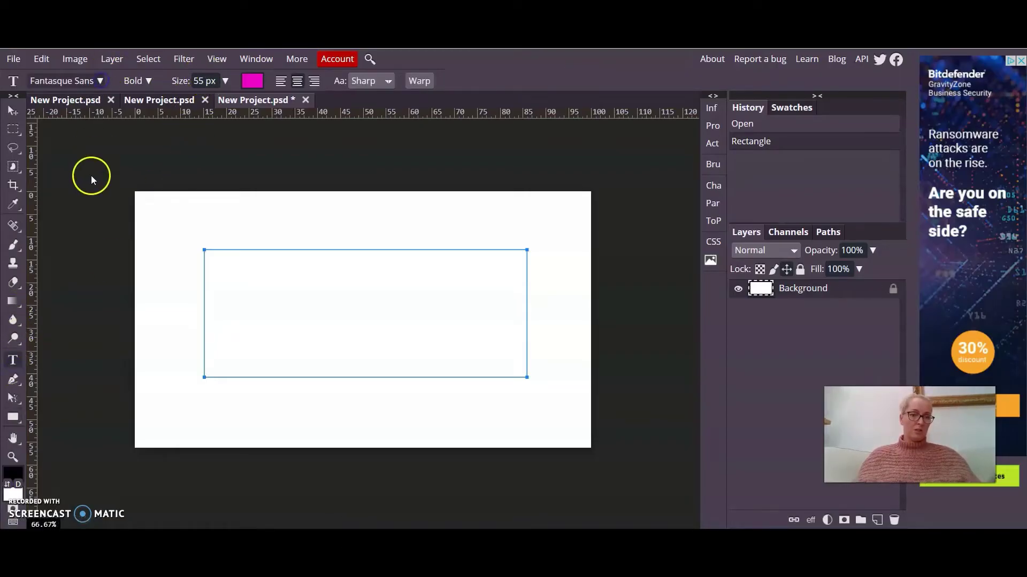
{"action": "left_click", "coordinate": [107, 82]}
{"action": "left_click", "coordinate": [110, 84]}
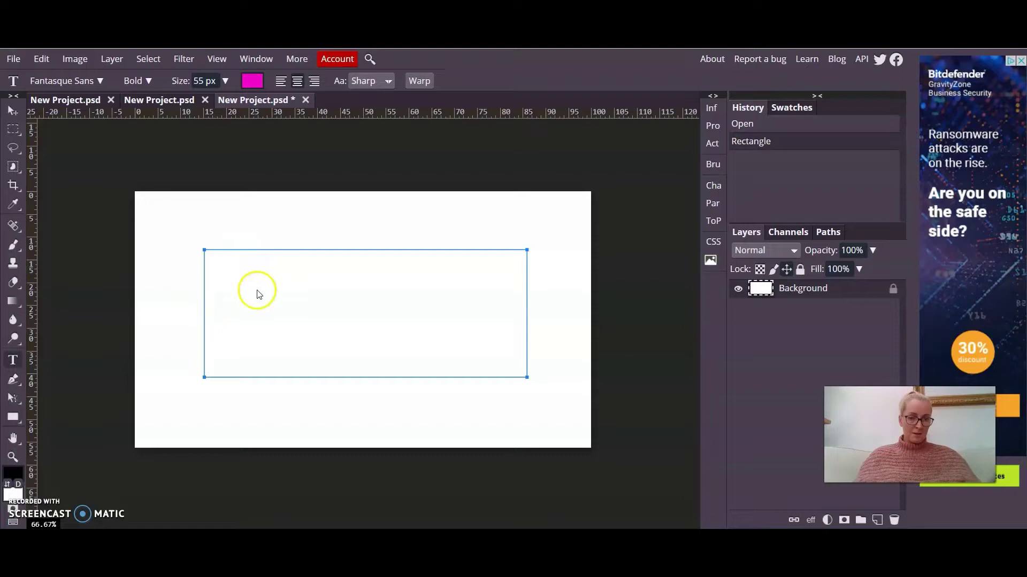
{"action": "left_click", "coordinate": [239, 251]}
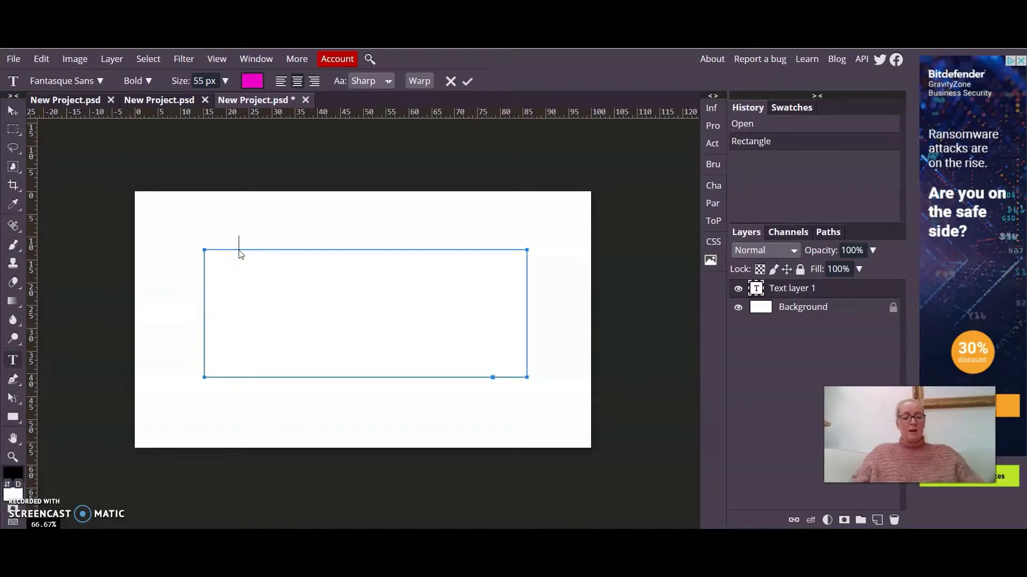
{"action": "type", "text": "I can now t"}
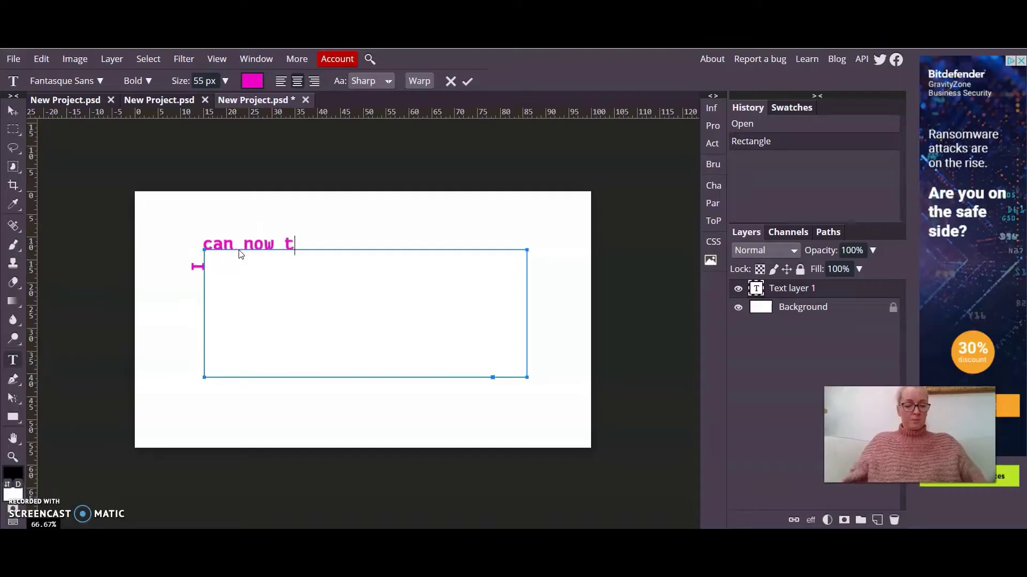
{"action": "type", "text": "ype on the"}
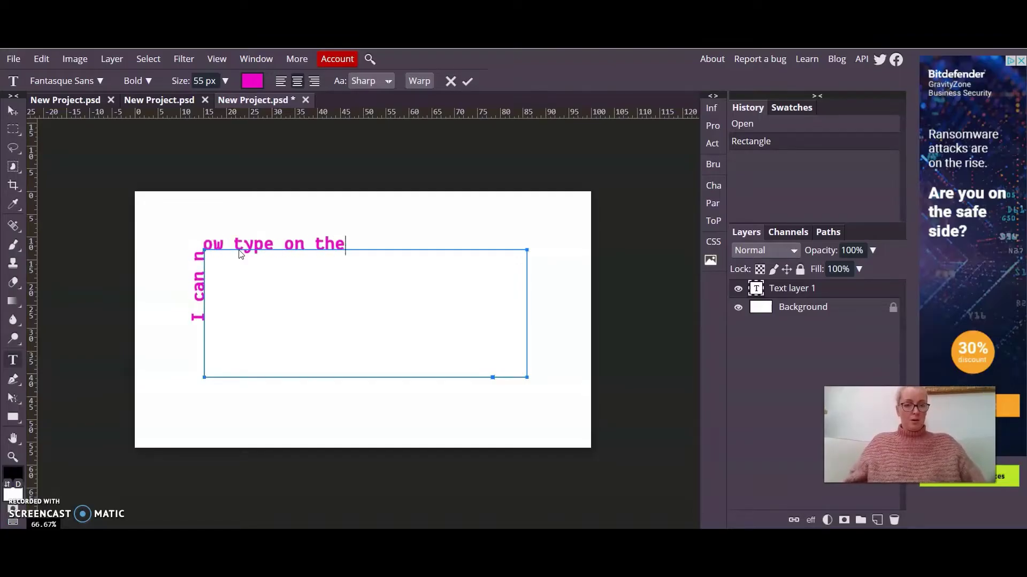
{"action": "type", "text": " pect"}
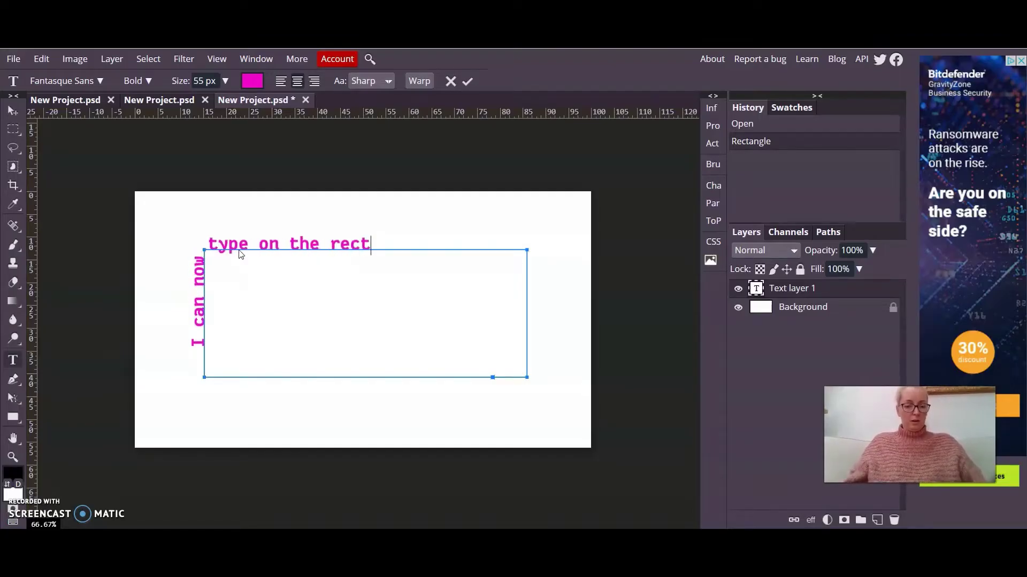
{"action": "type", "text": "angular path"}
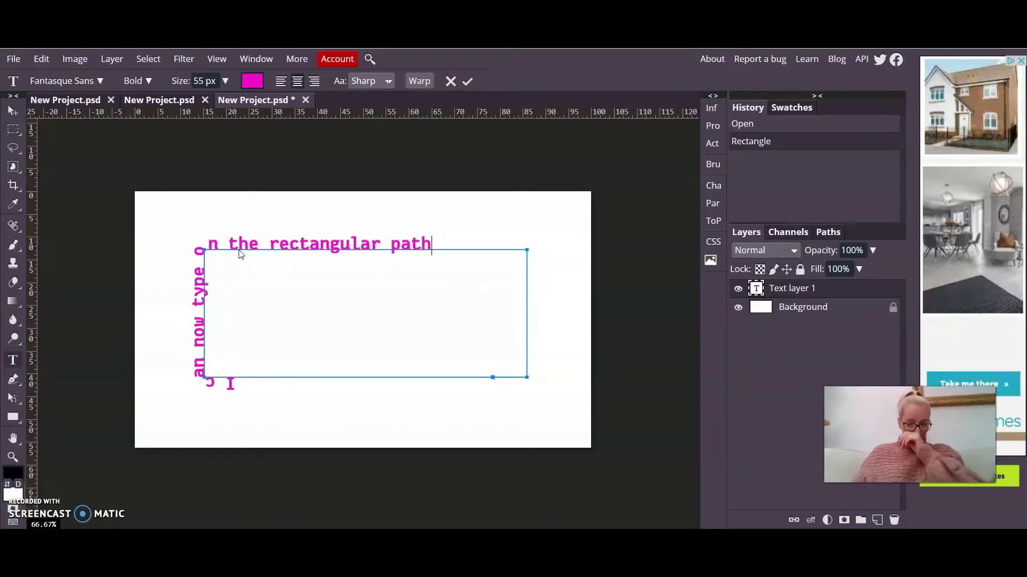
{"action": "type", "text": "."}
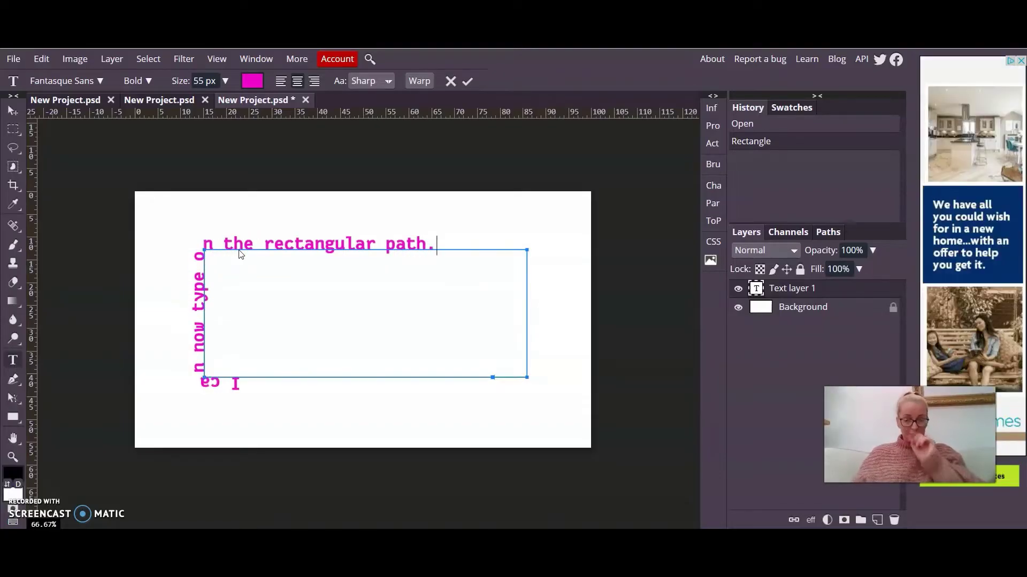
- Slide the text's start point around the rectangle path to near its top-left corner
{"action": "left_click", "coordinate": [15, 402]}
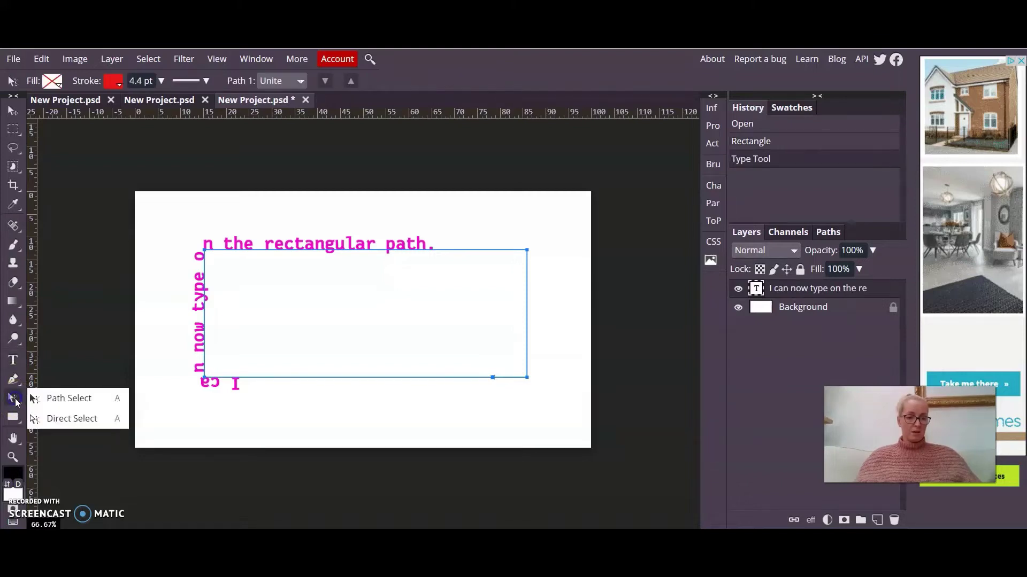
{"action": "left_click", "coordinate": [79, 400]}
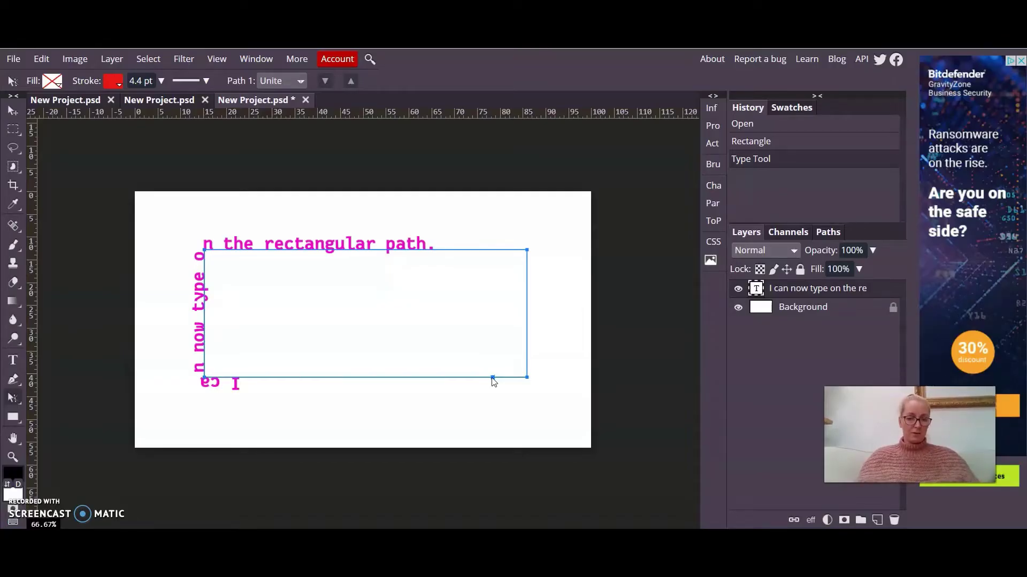
{"action": "left_click", "coordinate": [492, 378]}
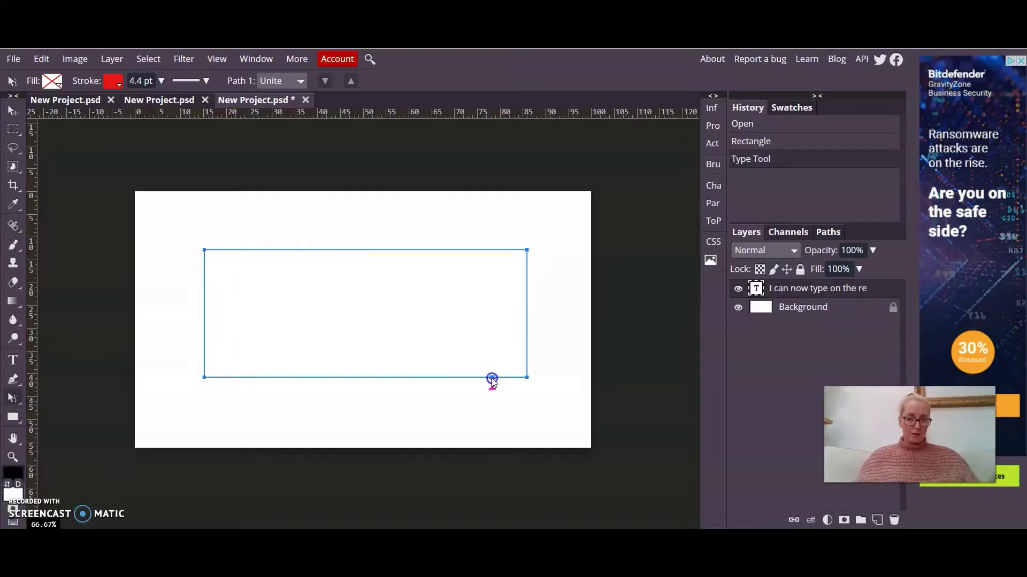
{"action": "mouse_move", "coordinate": [492, 377]}
{"action": "left_mouse_down"}
{"action": "mouse_move", "coordinate": [365, 389]}
{"action": "mouse_move", "coordinate": [147, 380]}
{"action": "mouse_move", "coordinate": [150, 284]}
{"action": "mouse_move", "coordinate": [183, 204]}
{"action": "mouse_move", "coordinate": [556, 229]}
{"action": "left_mouse_up"}
{"action": "left_click_drag", "start_coordinate": [552, 266], "coordinate": [541, 319]}
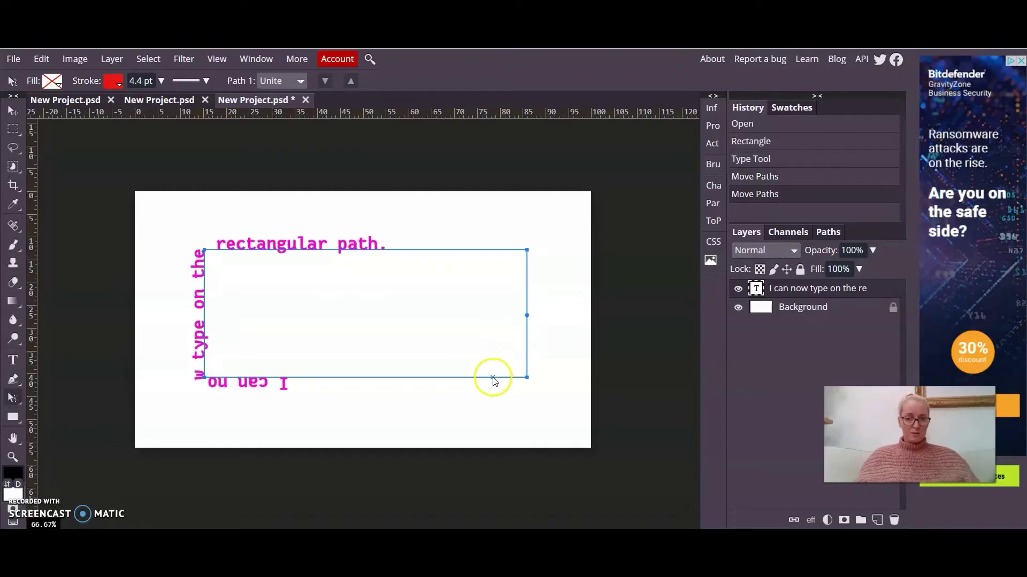
{"action": "mouse_move", "coordinate": [493, 379]}
{"action": "left_mouse_down"}
{"action": "mouse_move", "coordinate": [238, 380]}
{"action": "mouse_move", "coordinate": [206, 372]}
{"action": "mouse_move", "coordinate": [209, 321]}
{"action": "mouse_move", "coordinate": [200, 316]}
{"action": "left_mouse_up"}
{"action": "left_click", "coordinate": [135, 254]}
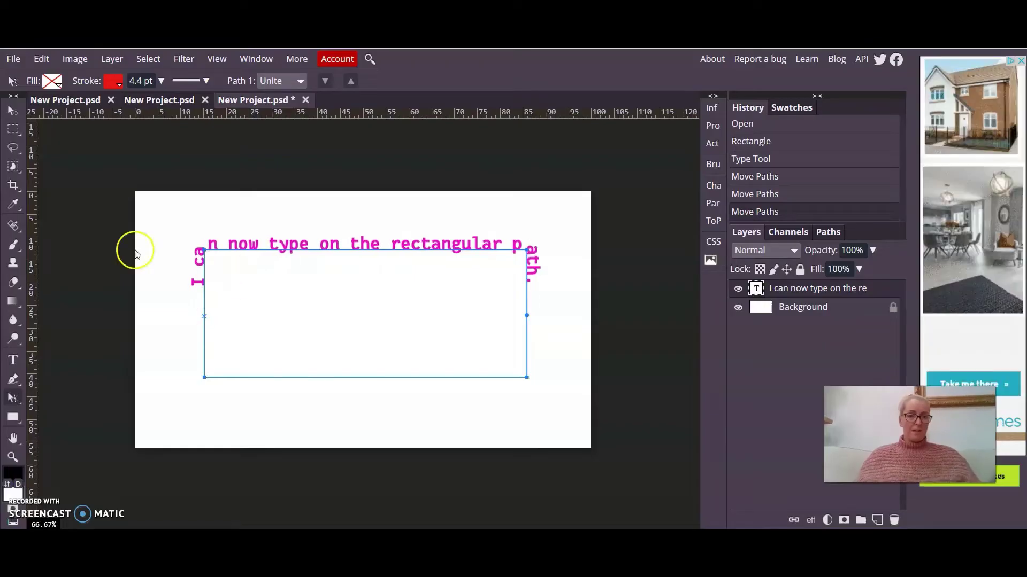
- Select all the path text and compare left, centre and right alignment, ending centred
{"action": "left_click", "coordinate": [13, 360]}
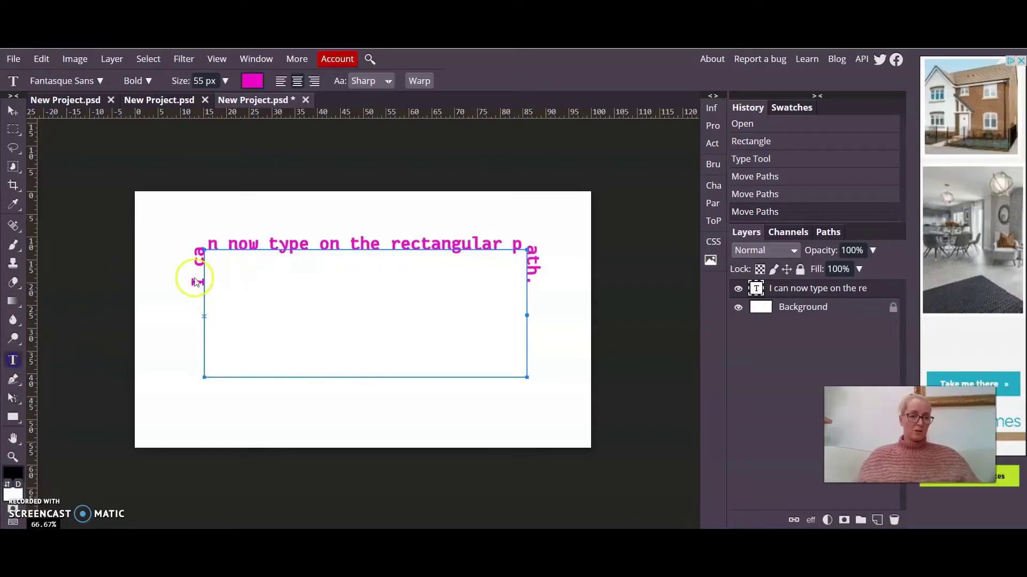
{"action": "double_click", "coordinate": [325, 242]}
{"action": "triple_click", "coordinate": [327, 245]}
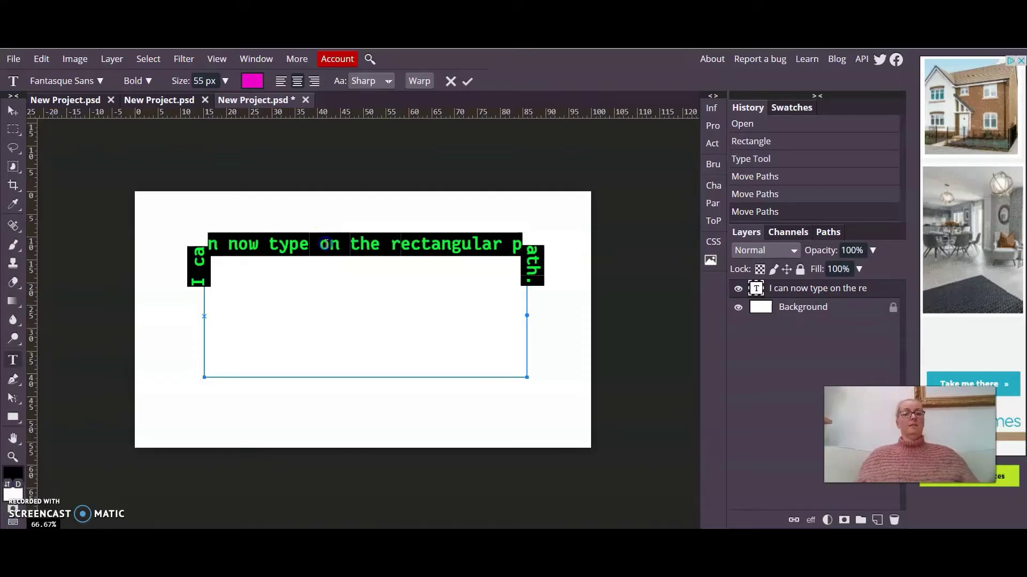
{"action": "left_click", "coordinate": [279, 82]}
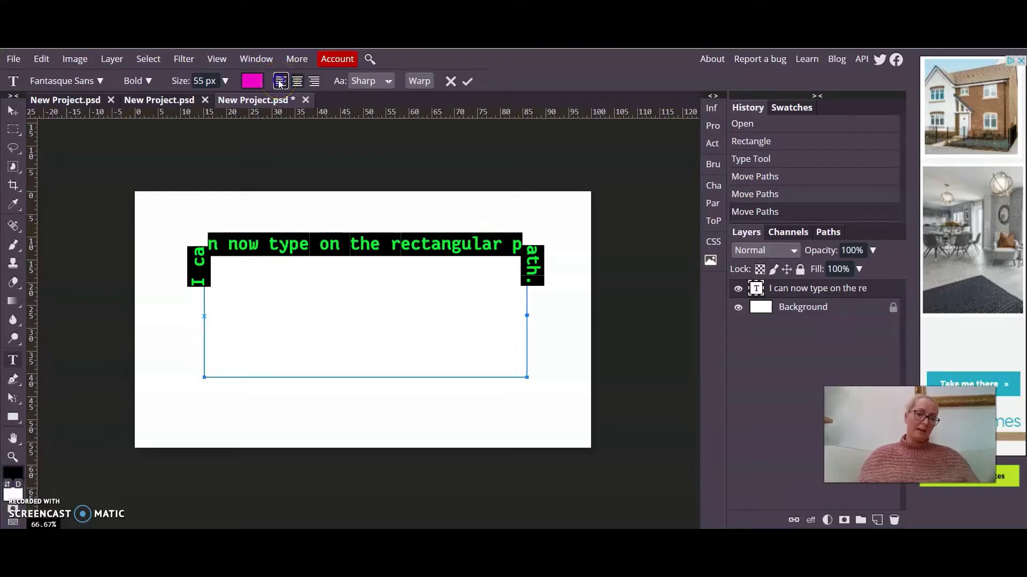
{"action": "left_click", "coordinate": [204, 315]}
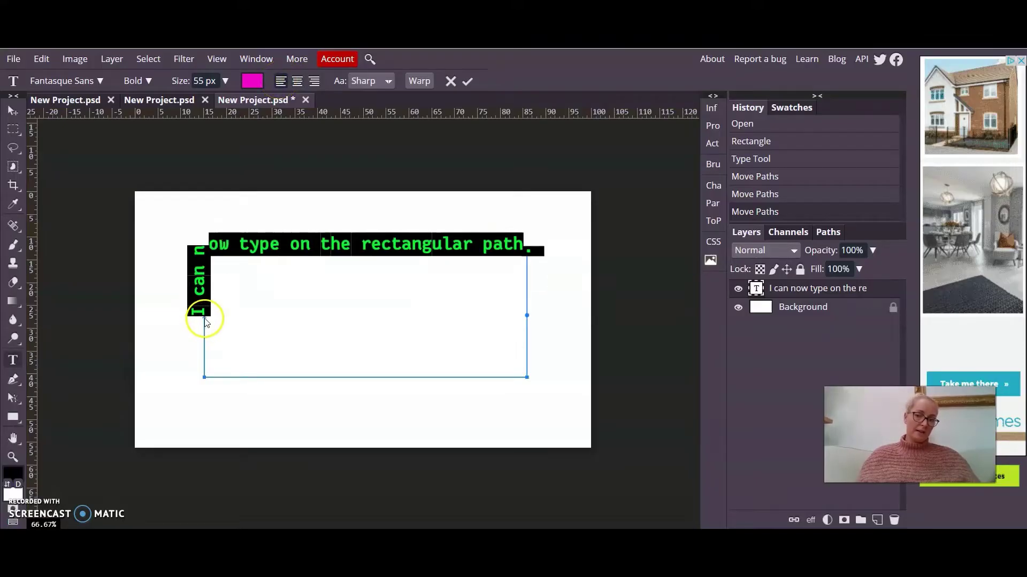
{"action": "left_click", "coordinate": [298, 84]}
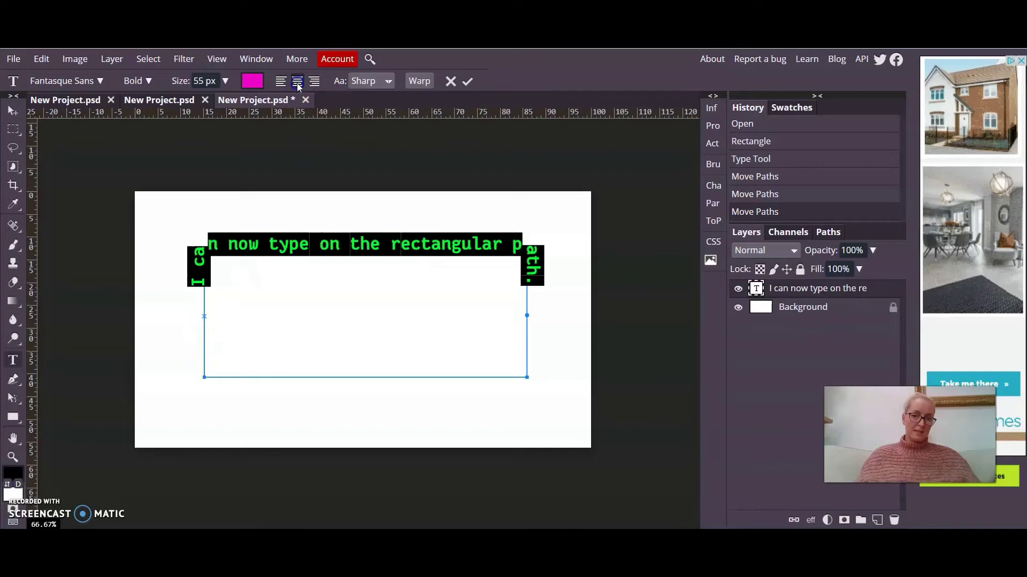
{"action": "left_click_drag", "start_coordinate": [204, 316], "coordinate": [483, 315]}
{"action": "left_click", "coordinate": [314, 81]}
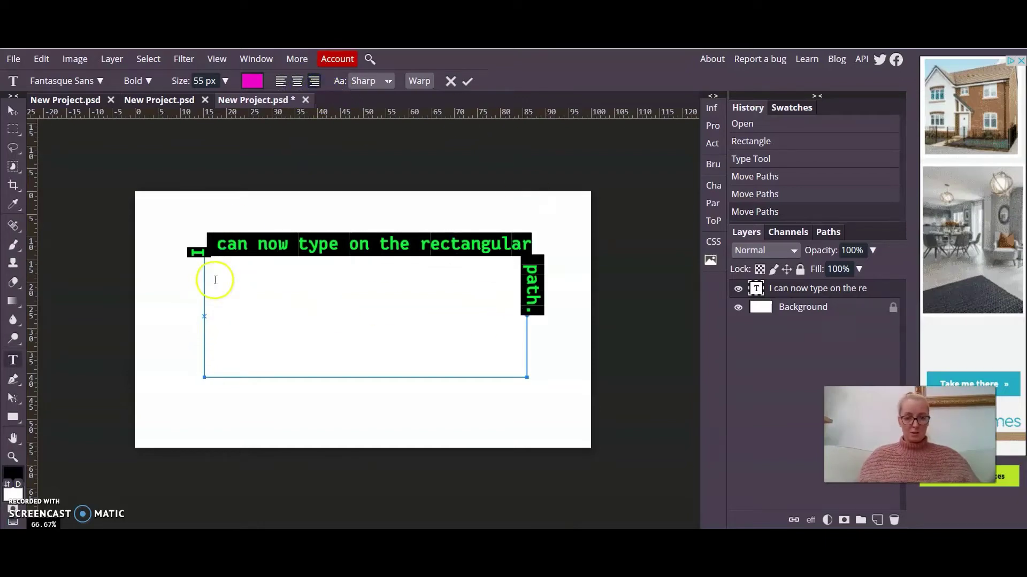
{"action": "left_click", "coordinate": [298, 80]}
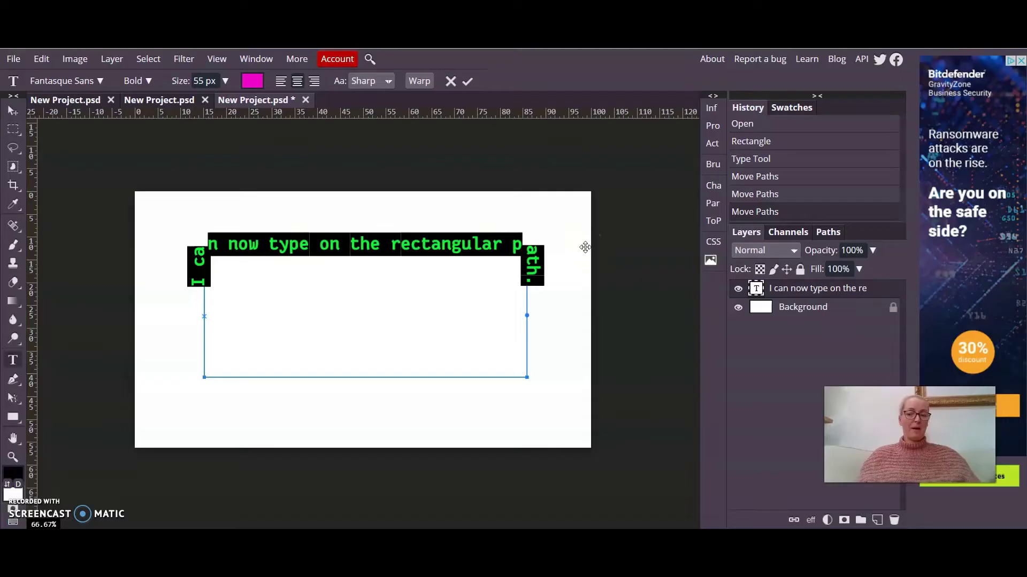
{"action": "left_click", "coordinate": [502, 279]}
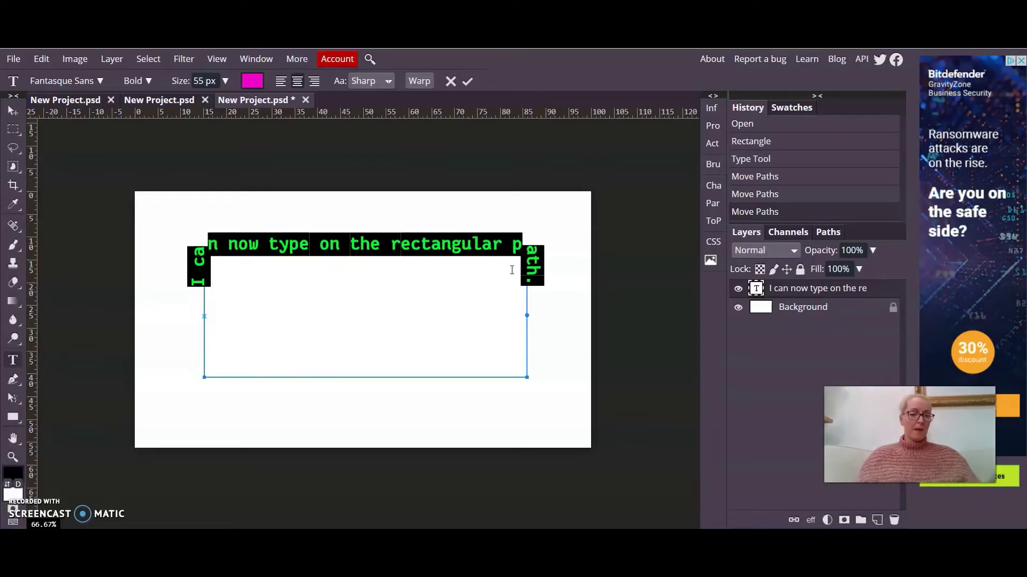
{"action": "left_click_drag", "start_coordinate": [266, 288], "coordinate": [92, 211]}
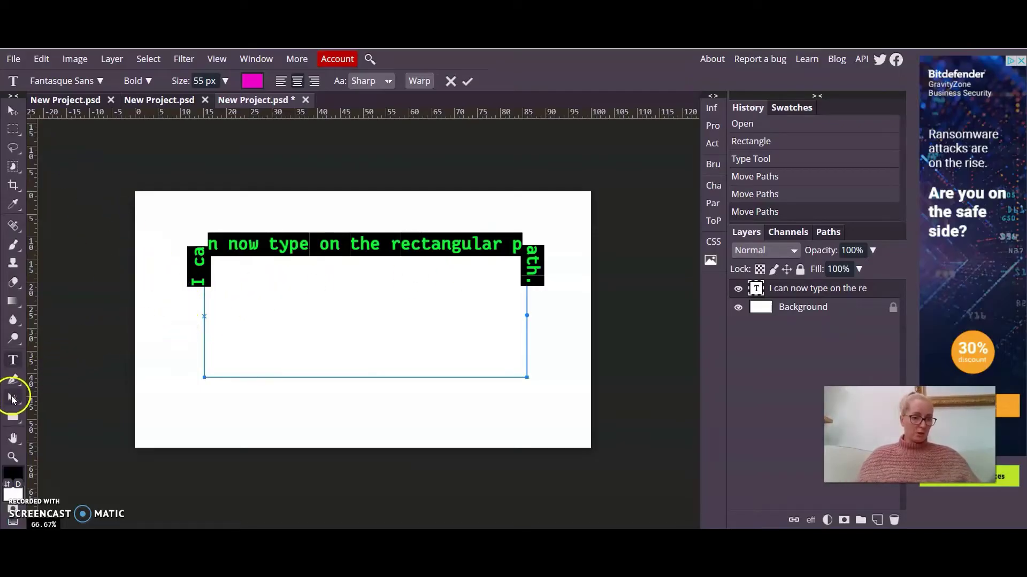
- Nudge the text's start point near the rectangle's lower-left corner to fix its orientation
{"action": "left_click", "coordinate": [11, 400]}
{"action": "left_click", "coordinate": [78, 401]}
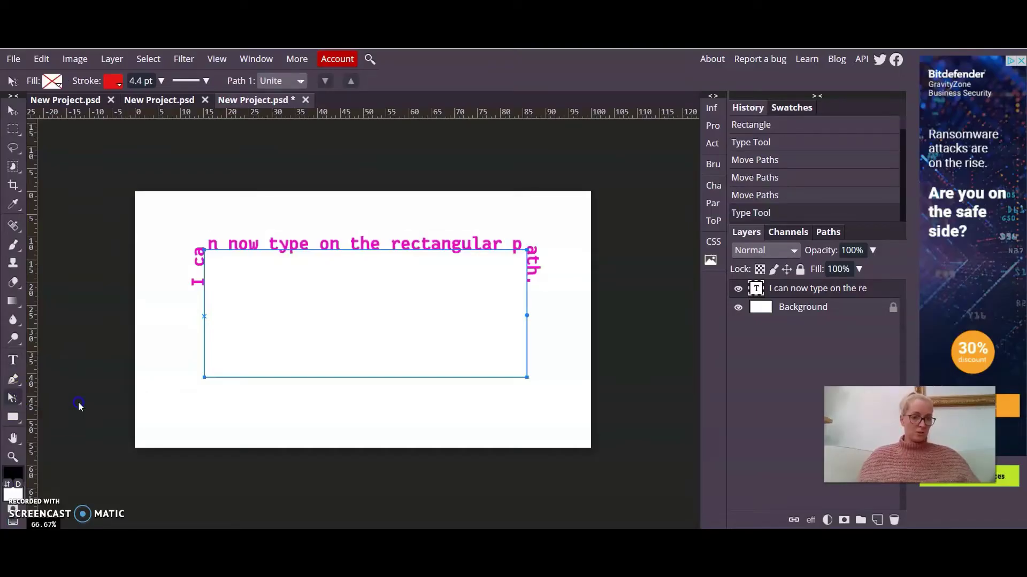
{"action": "left_click", "coordinate": [205, 316]}
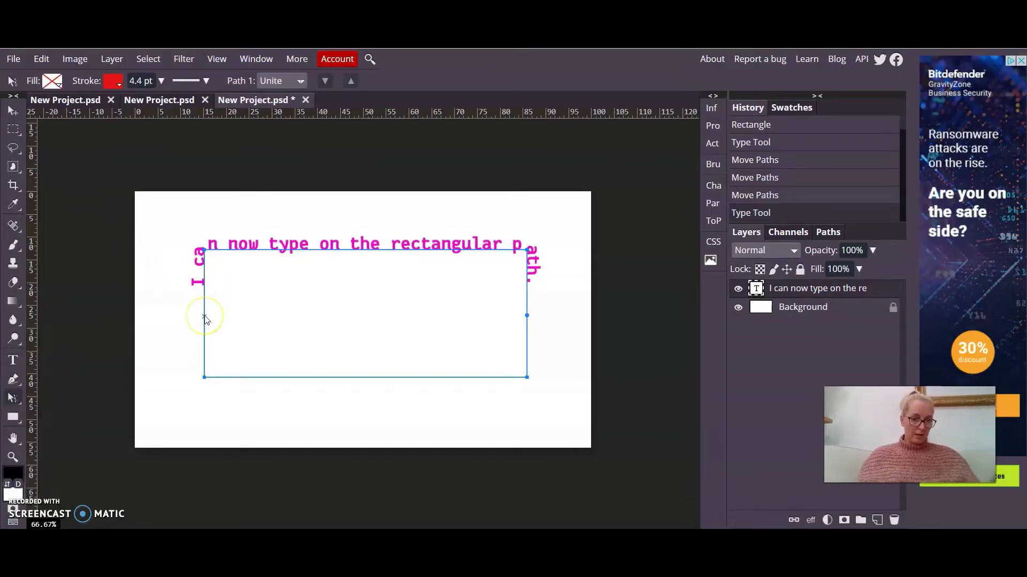
{"action": "left_click_drag", "start_coordinate": [205, 315], "coordinate": [180, 323]}
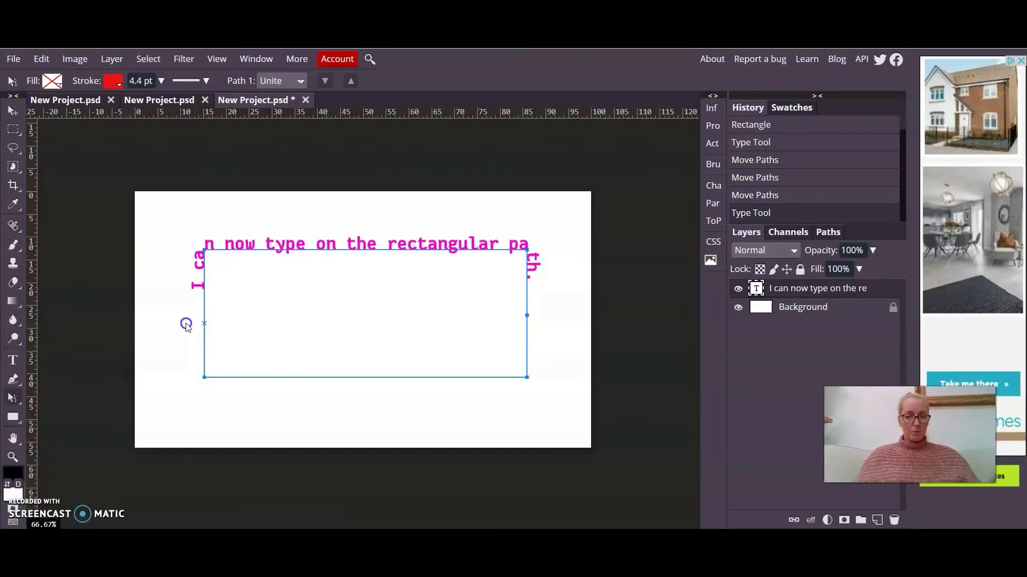
{"action": "left_click_drag", "start_coordinate": [199, 326], "coordinate": [209, 327]}
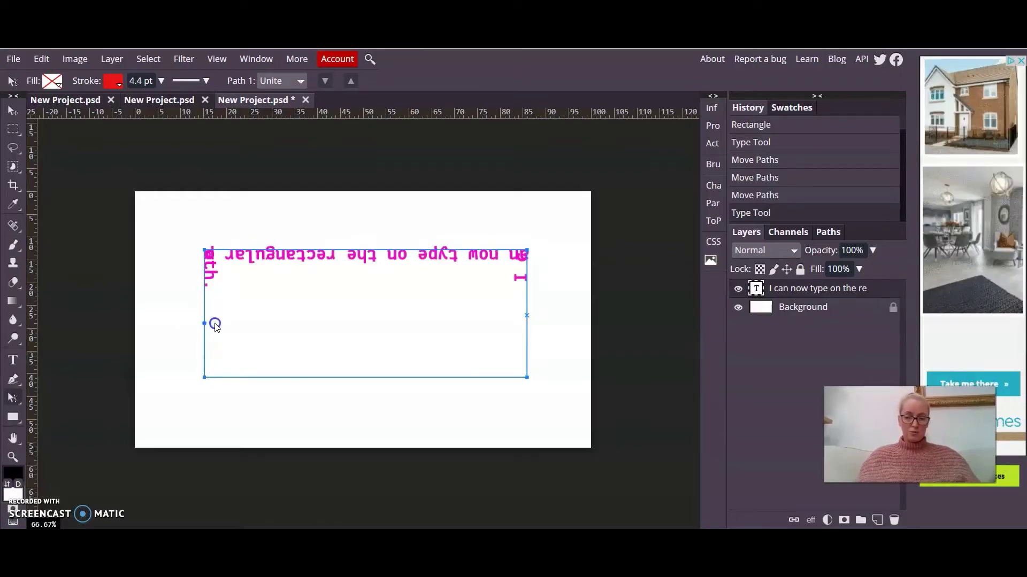
{"action": "left_click_drag", "start_coordinate": [215, 327], "coordinate": [184, 322]}
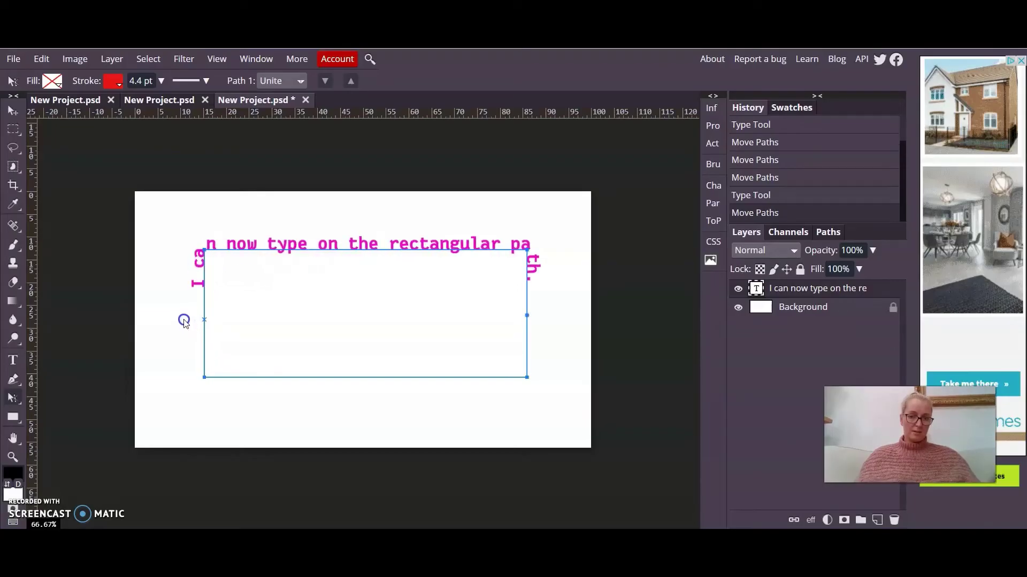
- In the second New Project.psd, draw a circle path with the Ellipse tool in Path mode
{"action": "left_click", "coordinate": [160, 101]}
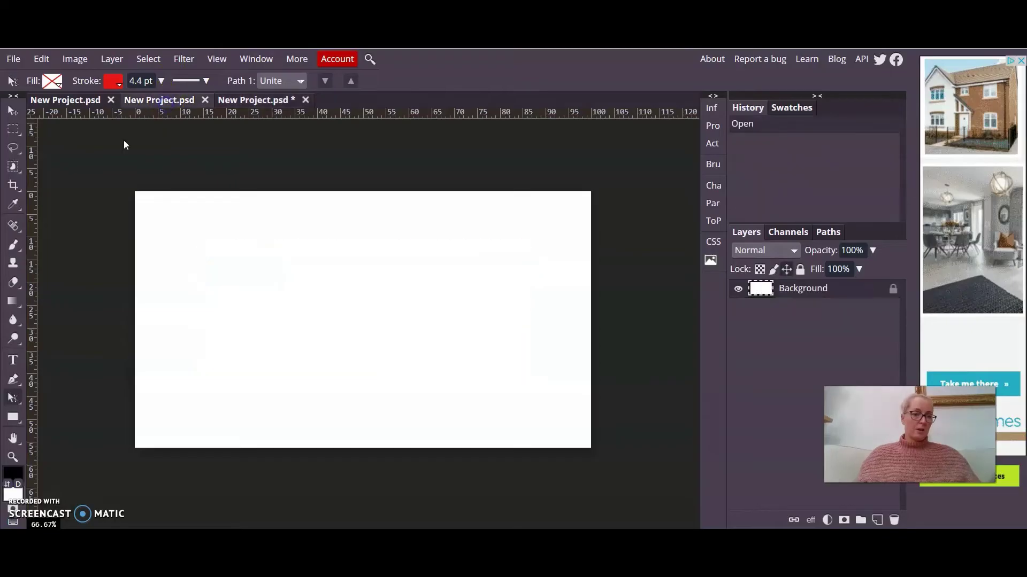
{"action": "left_click_drag", "start_coordinate": [15, 419], "coordinate": [75, 438]}
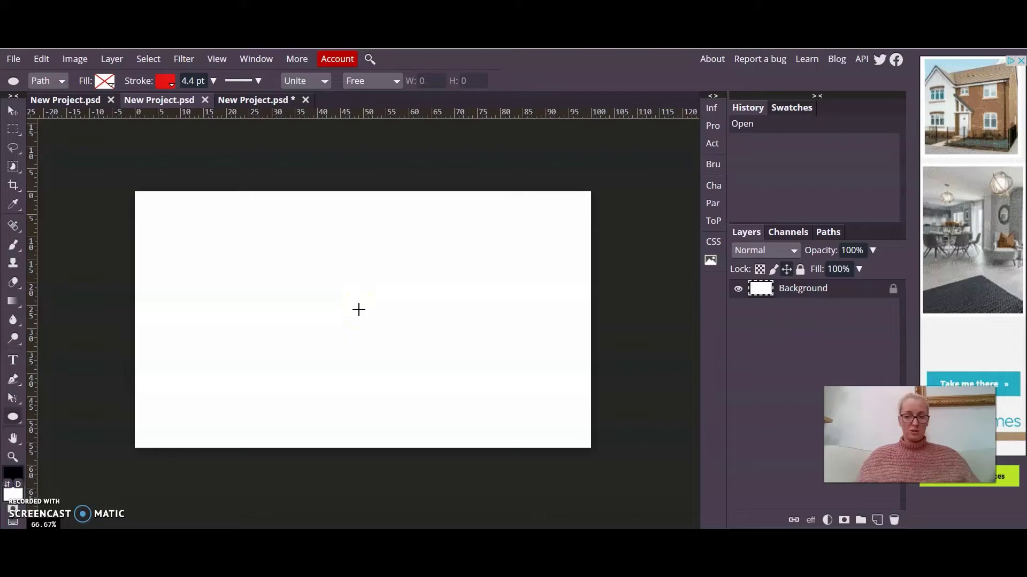
{"action": "left_click", "coordinate": [355, 298]}
{"action": "left_click", "coordinate": [65, 81]}
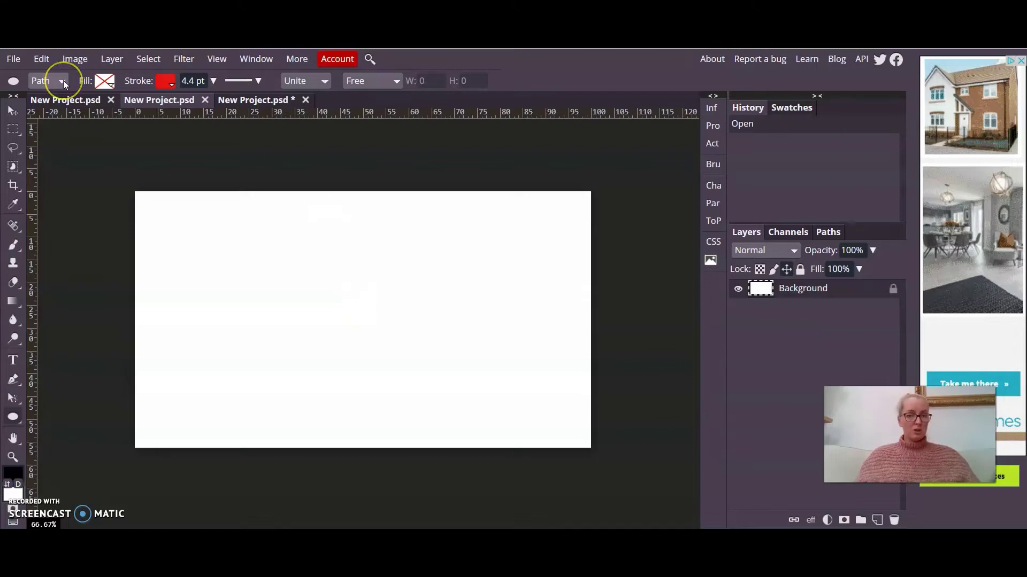
{"action": "left_click", "coordinate": [65, 84]}
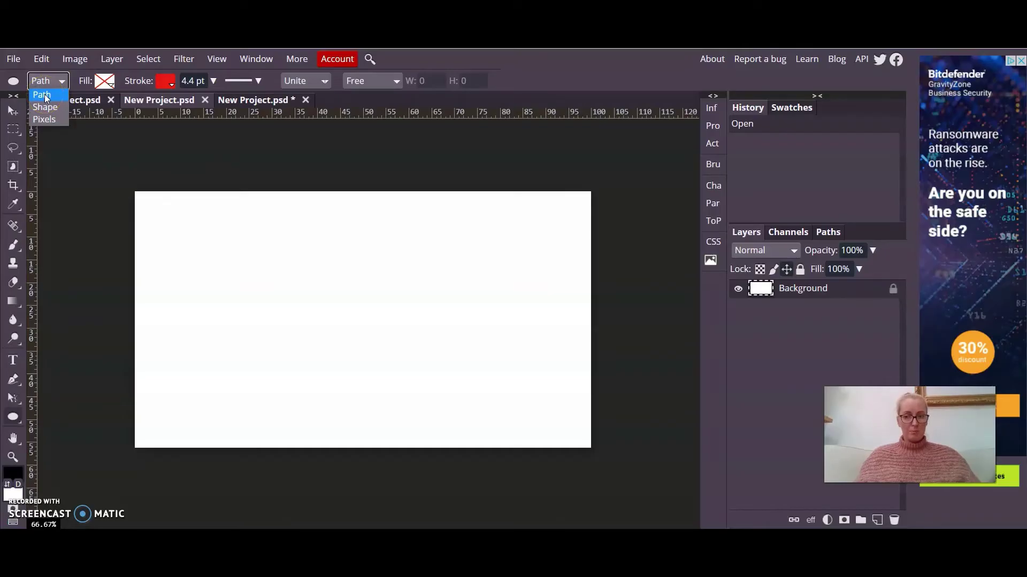
{"action": "left_click", "coordinate": [45, 97]}
{"action": "left_click", "coordinate": [357, 256]}
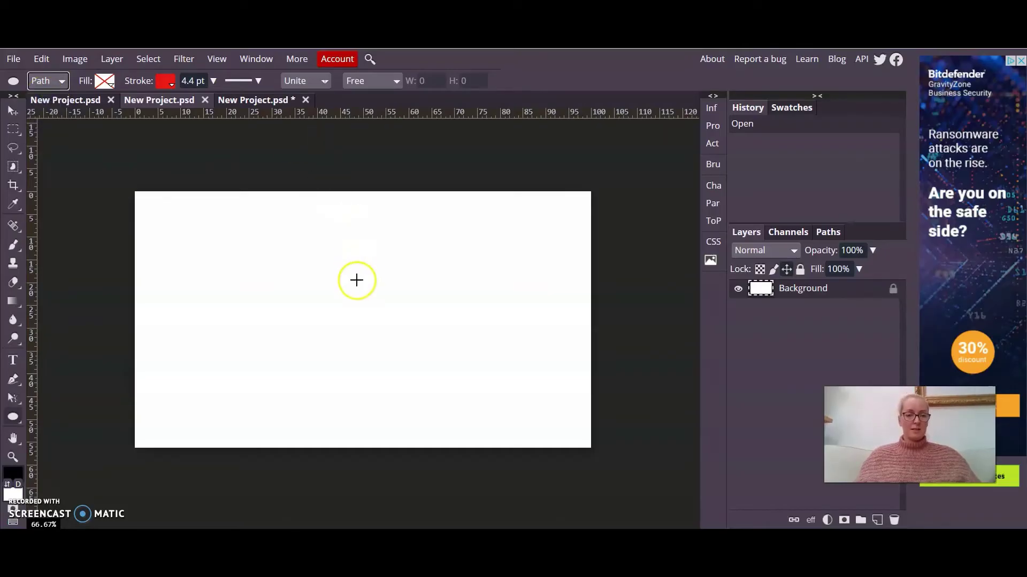
{"action": "left_click", "coordinate": [358, 183]}
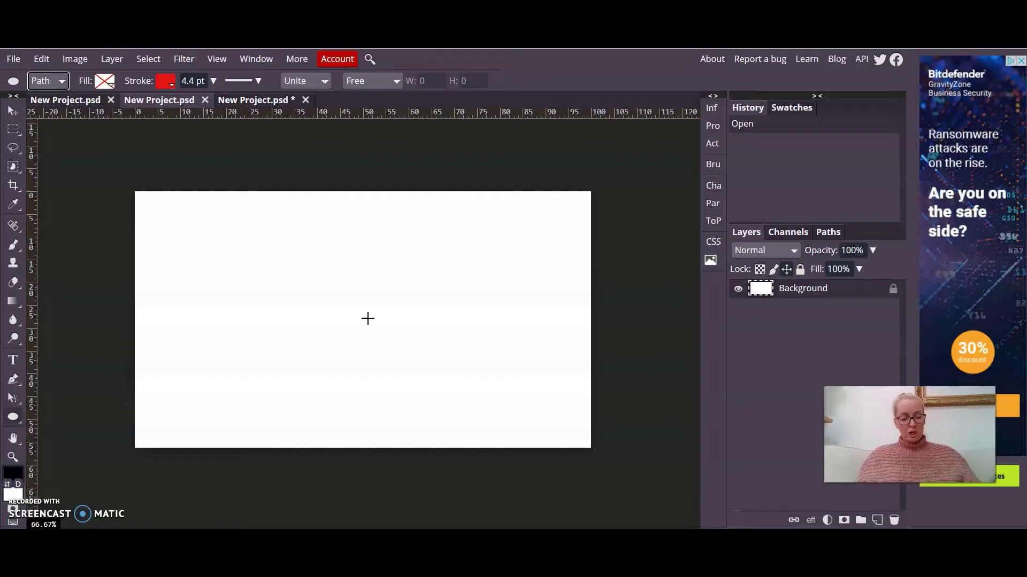
{"action": "left_click", "coordinate": [367, 319]}
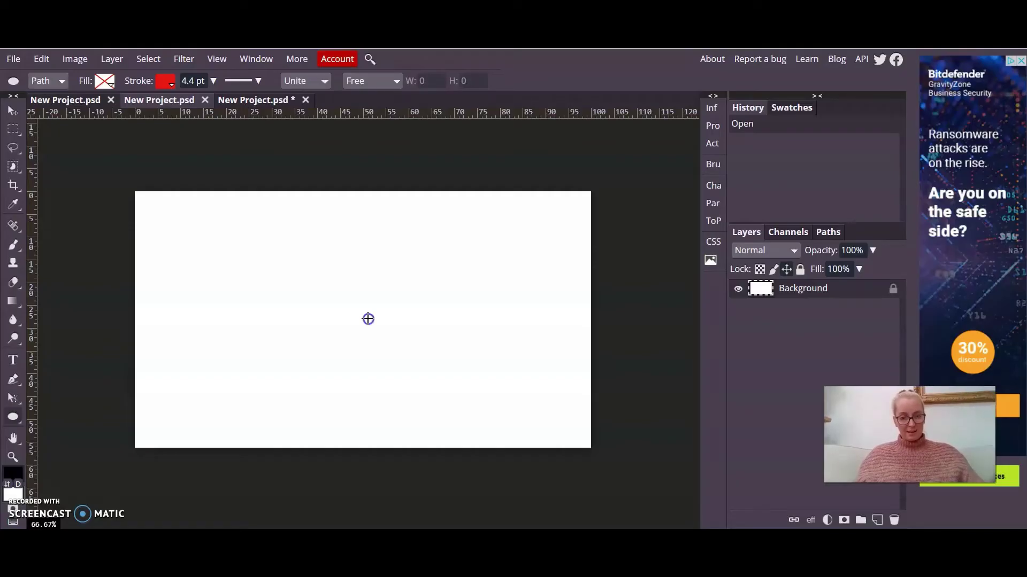
{"action": "left_click_drag", "start_coordinate": [368, 319], "coordinate": [534, 398]}
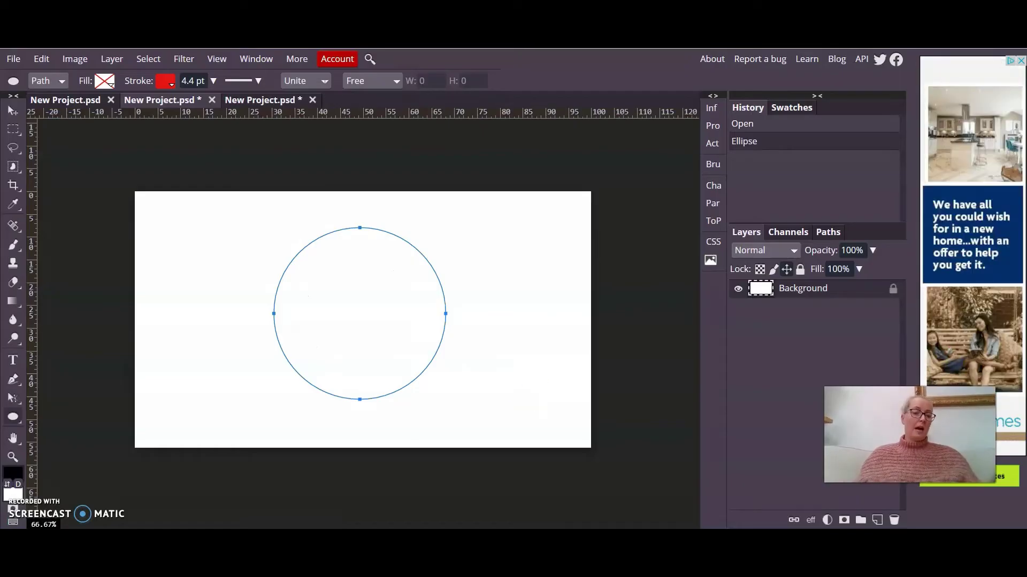
- Type 'I can now type on a circular path' on the circle in blue (0000ff) Farsan
{"action": "left_click", "coordinate": [15, 362]}
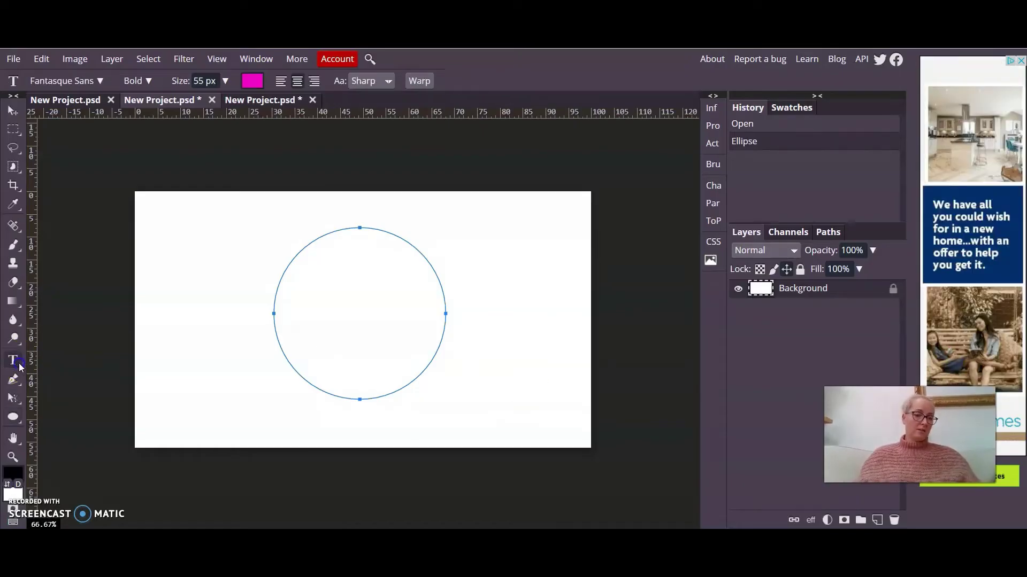
{"action": "left_click", "coordinate": [100, 80]}
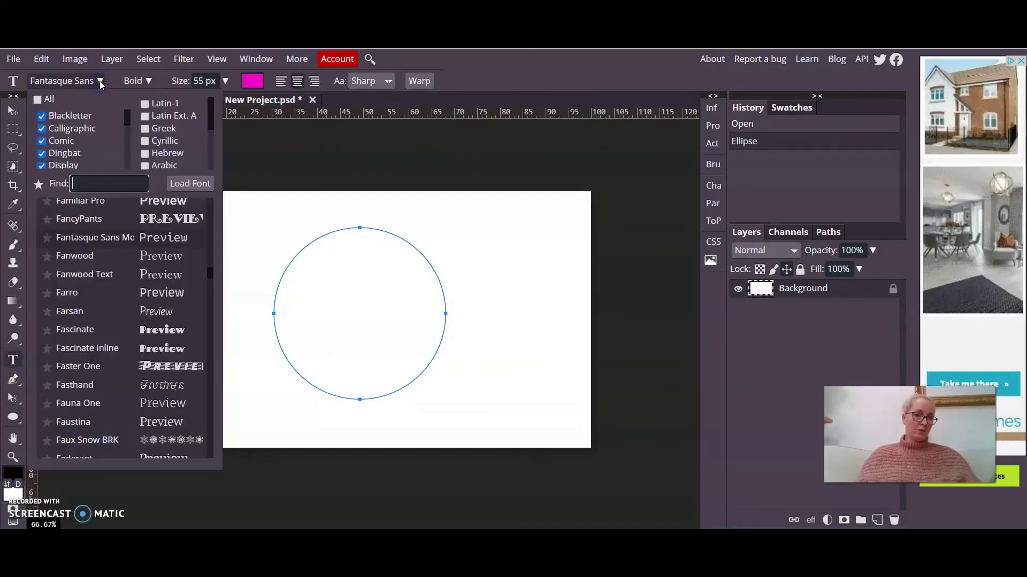
{"action": "left_click", "coordinate": [90, 313]}
{"action": "left_click", "coordinate": [252, 83]}
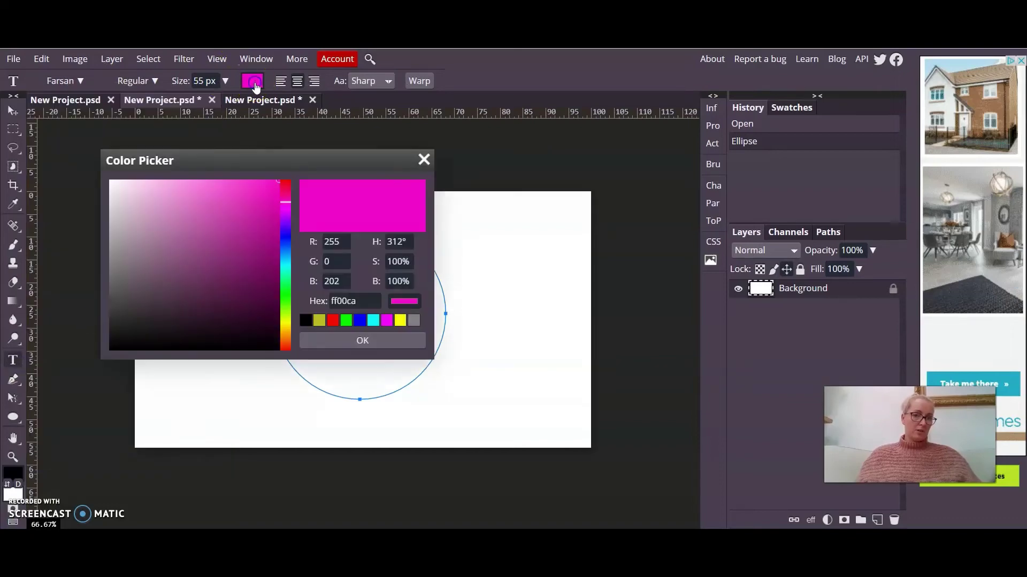
{"action": "left_click", "coordinate": [359, 321]}
{"action": "left_click", "coordinate": [358, 339]}
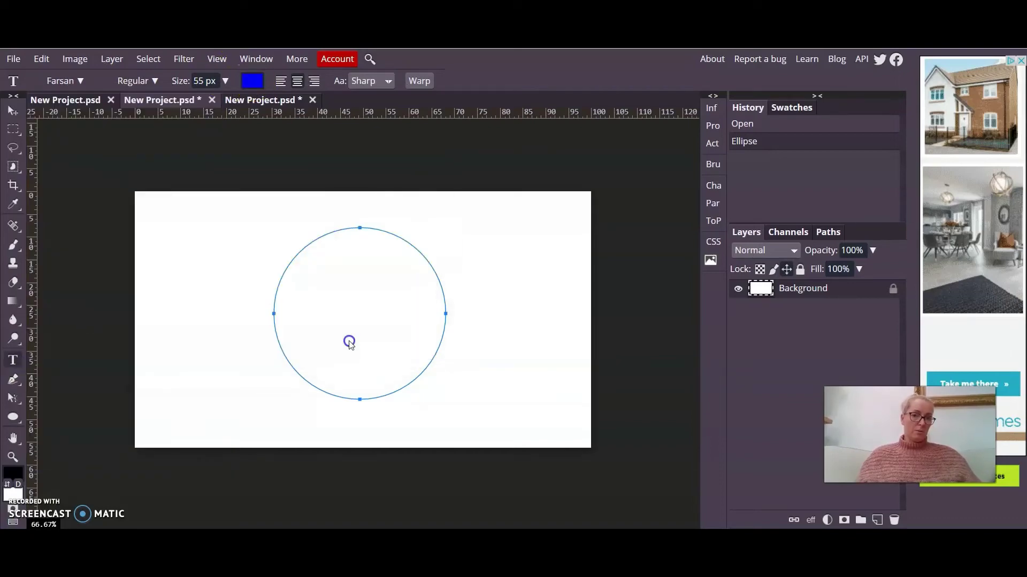
{"action": "left_click", "coordinate": [284, 281]}
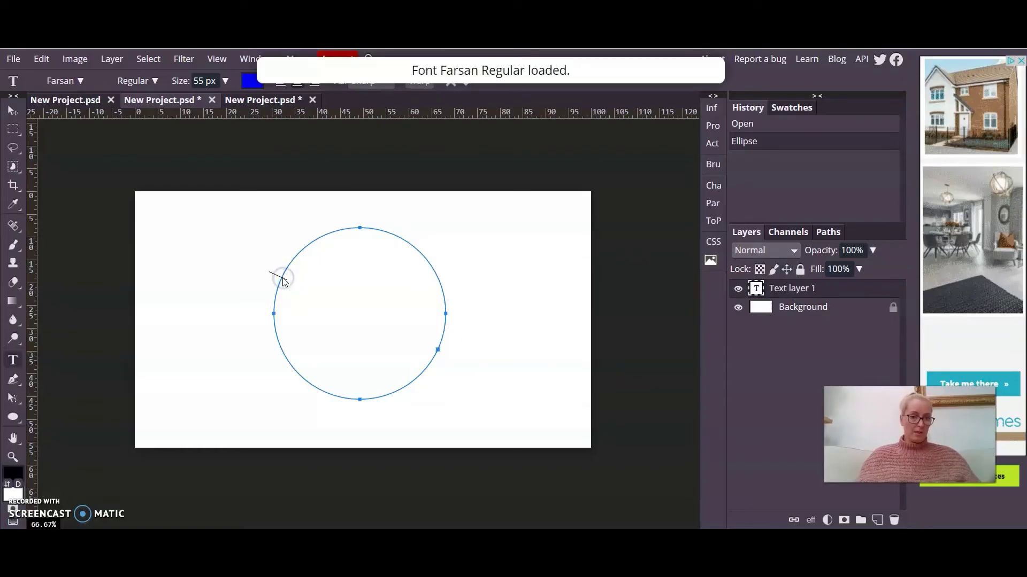
{"action": "type", "text": "I can"}
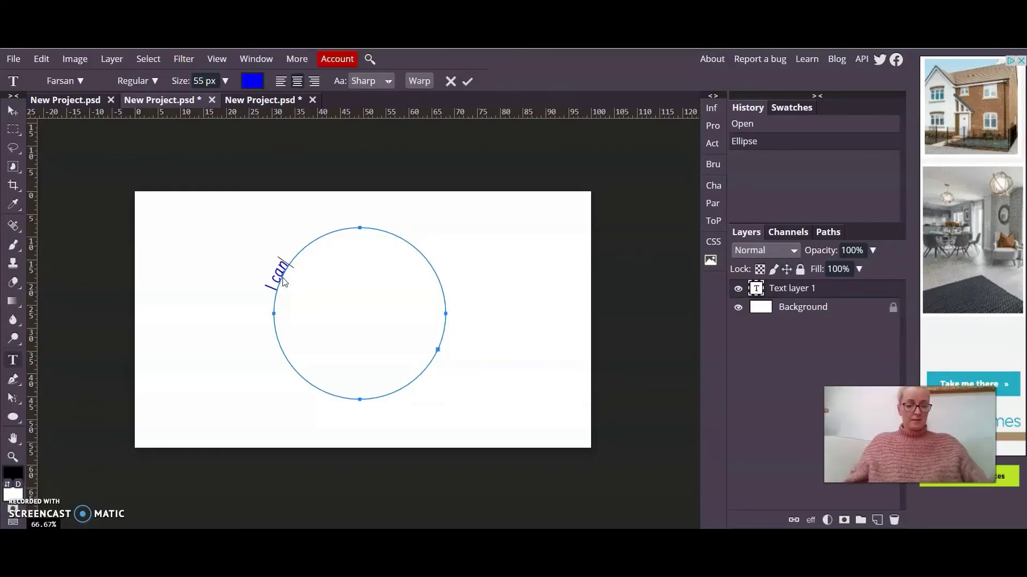
{"action": "type", "text": " now typ"}
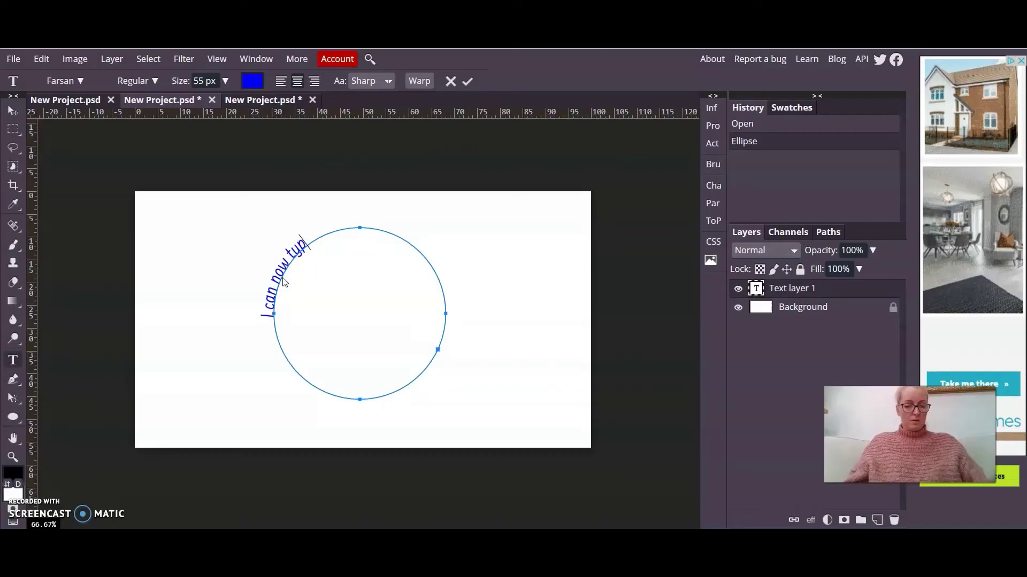
{"action": "type", "text": "e on a c"}
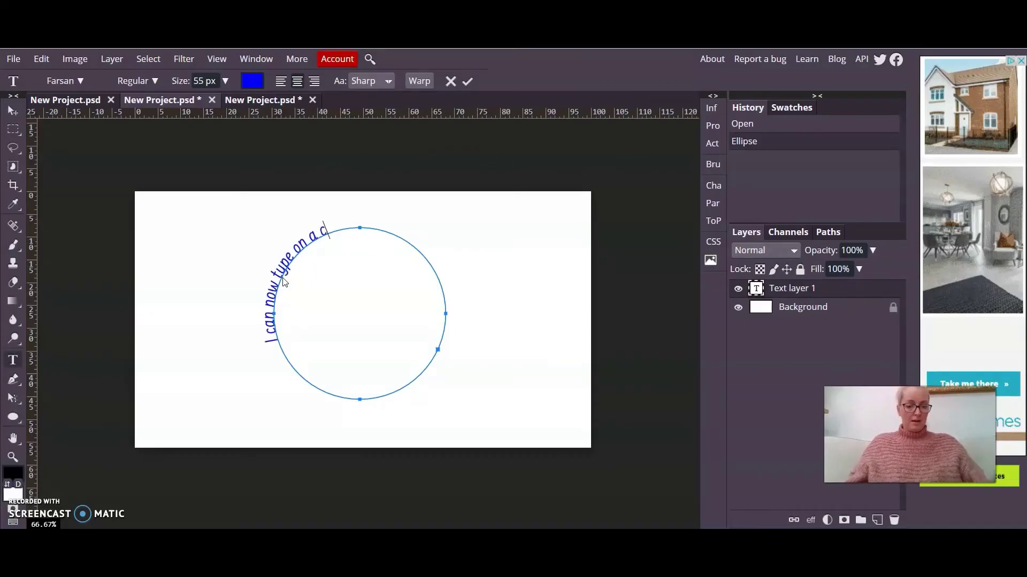
{"action": "type", "text": "ircular path"}
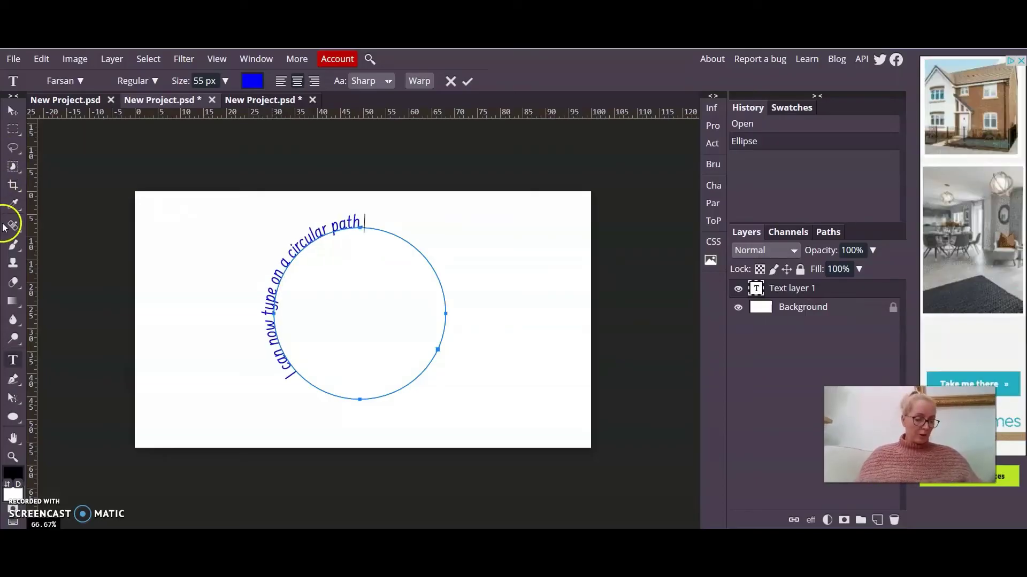
- Drag the text's start point around the circle until the sentence arcs over the top
{"action": "left_click_drag", "start_coordinate": [12, 398], "coordinate": [62, 405]}
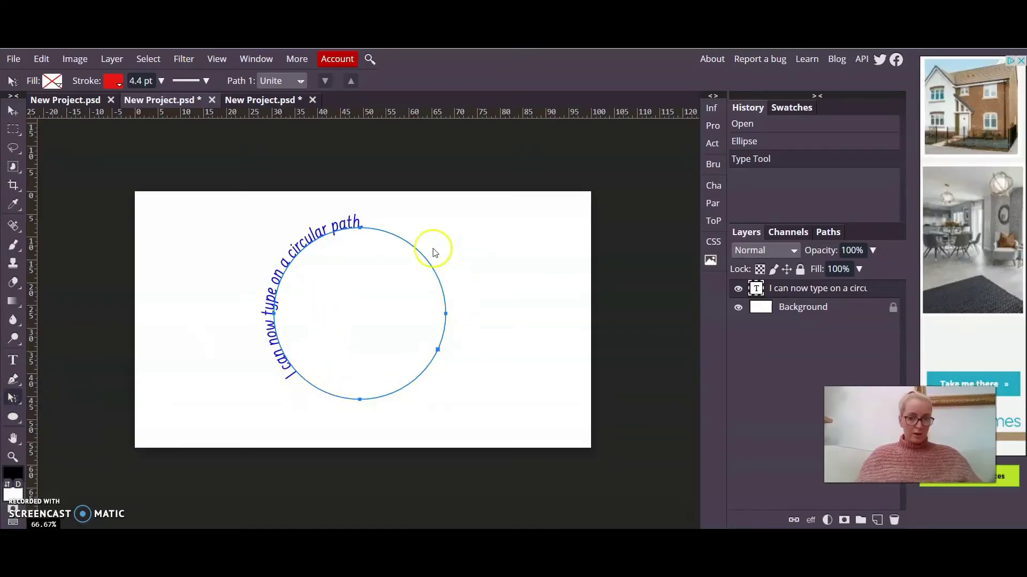
{"action": "left_click", "coordinate": [439, 351]}
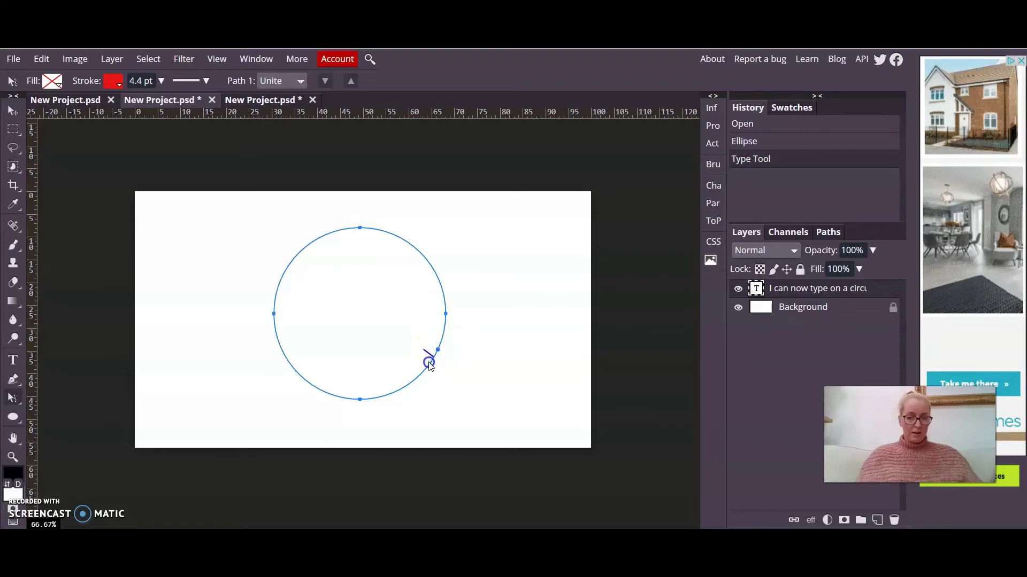
{"action": "left_click_drag", "start_coordinate": [429, 363], "coordinate": [458, 314]}
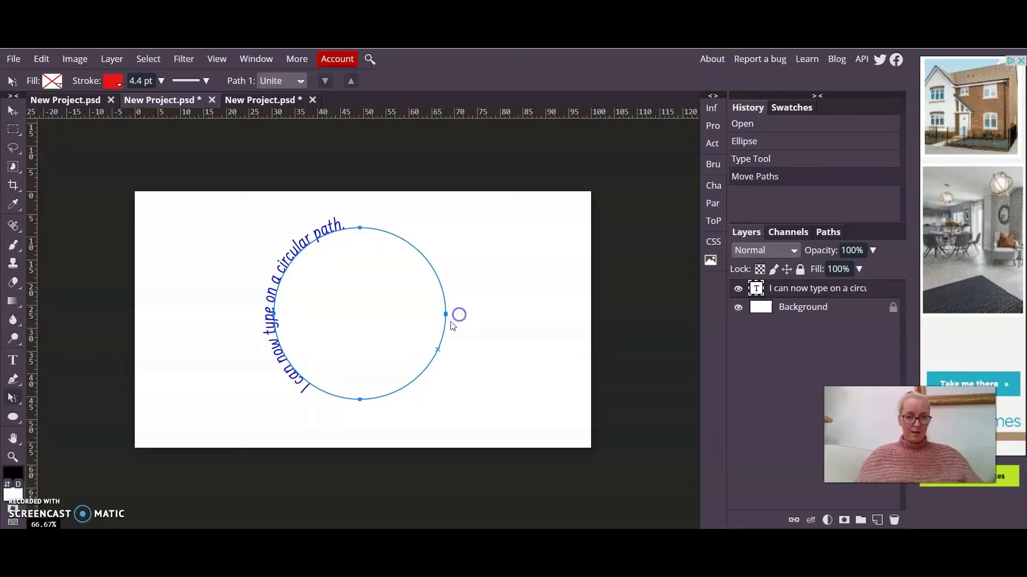
{"action": "left_click_drag", "start_coordinate": [437, 353], "coordinate": [271, 315]}
{"action": "left_click", "coordinate": [274, 281]}
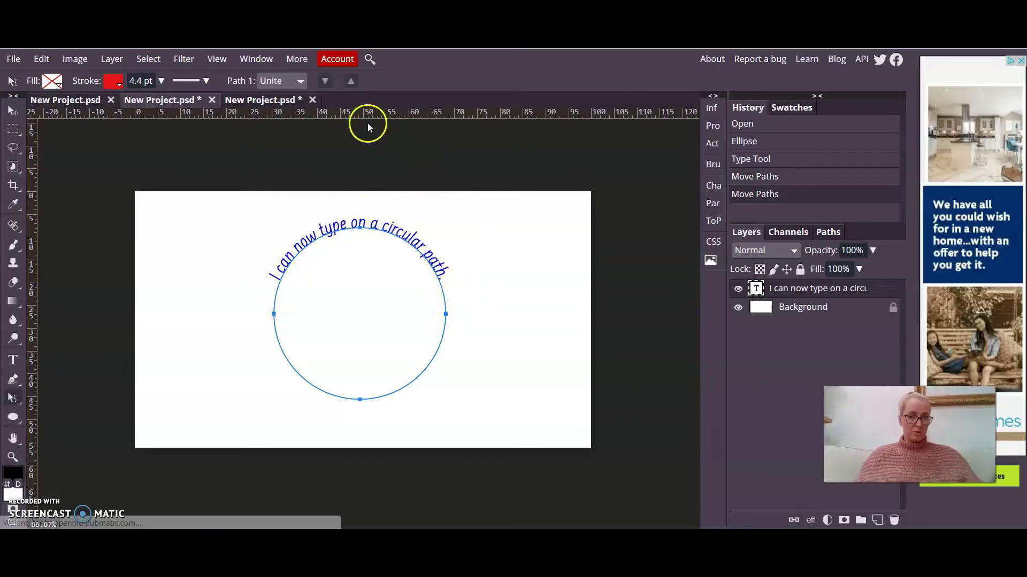
- Apply left, centre, then right alignment to the circle text and return to the first New Project.psd
{"action": "left_click", "coordinate": [19, 367]}
{"action": "triple_click", "coordinate": [326, 229]}
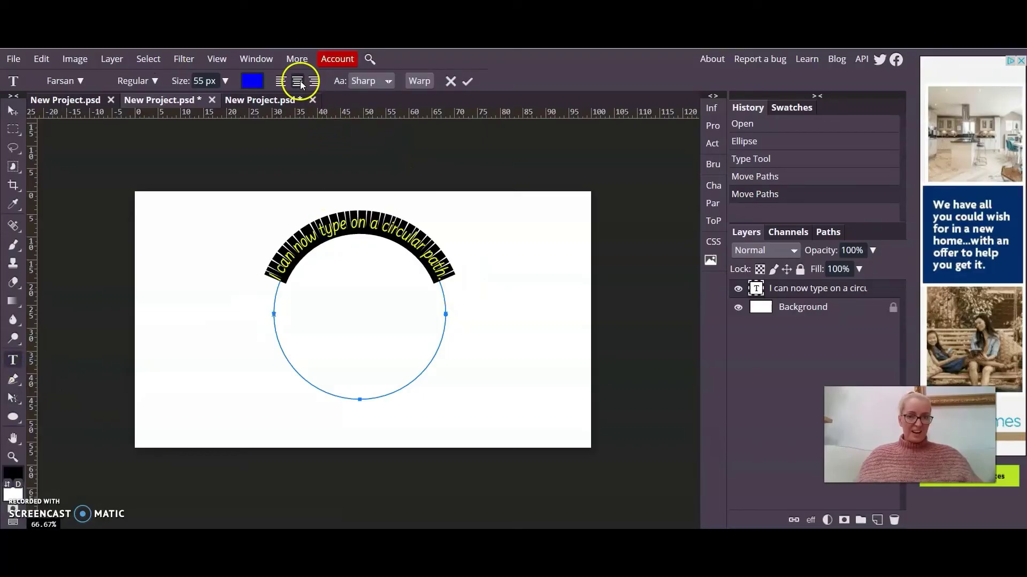
{"action": "left_click", "coordinate": [280, 82]}
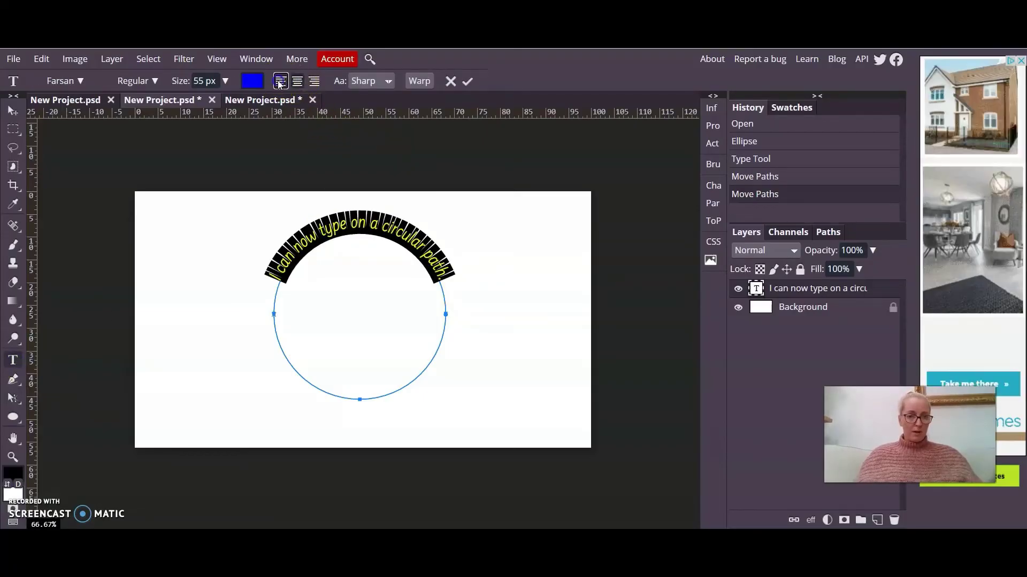
{"action": "left_click", "coordinate": [297, 81]}
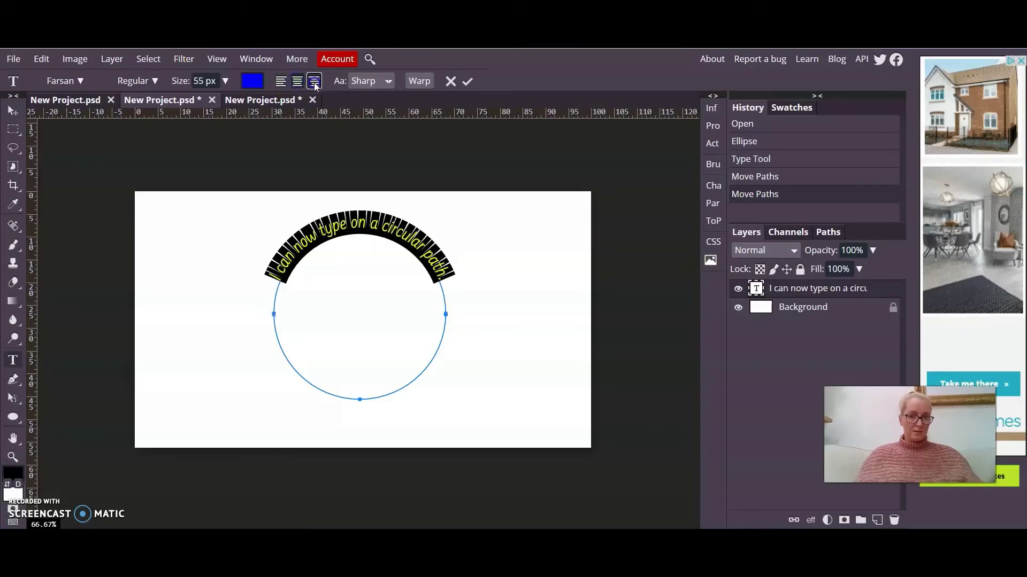
{"action": "left_click", "coordinate": [315, 81]}
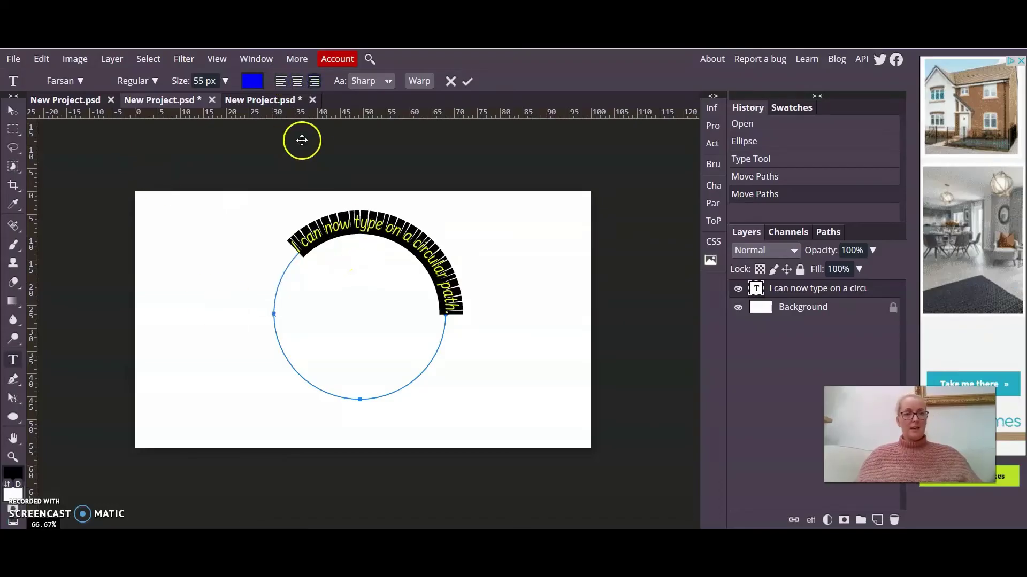
{"action": "left_click", "coordinate": [86, 101]}
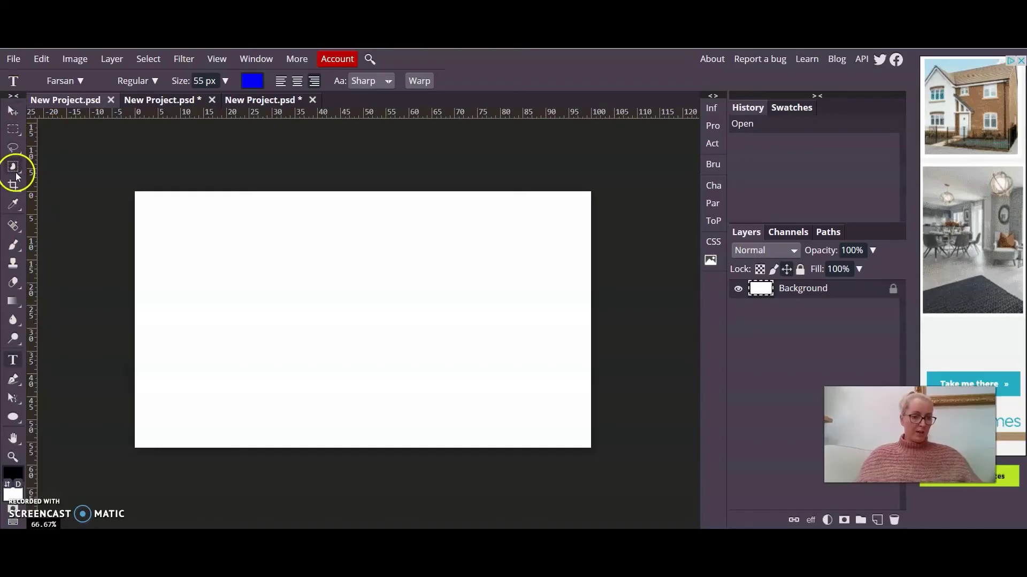
- Pick the Free Pen tool and draw a trial curve, undoing it because it became a shape
{"action": "left_click", "coordinate": [14, 379]}
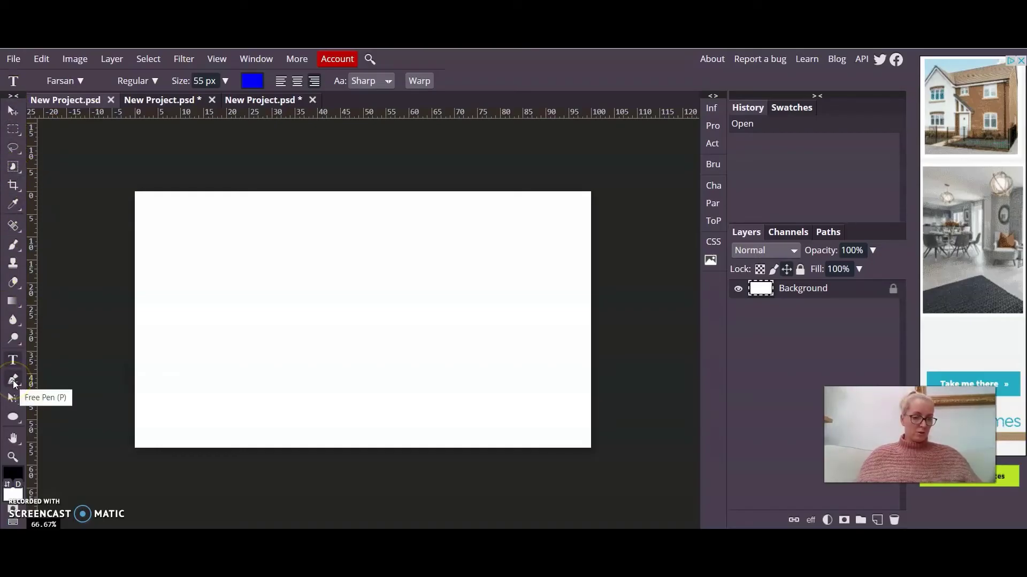
{"action": "left_click", "coordinate": [14, 381]}
{"action": "left_click", "coordinate": [74, 385]}
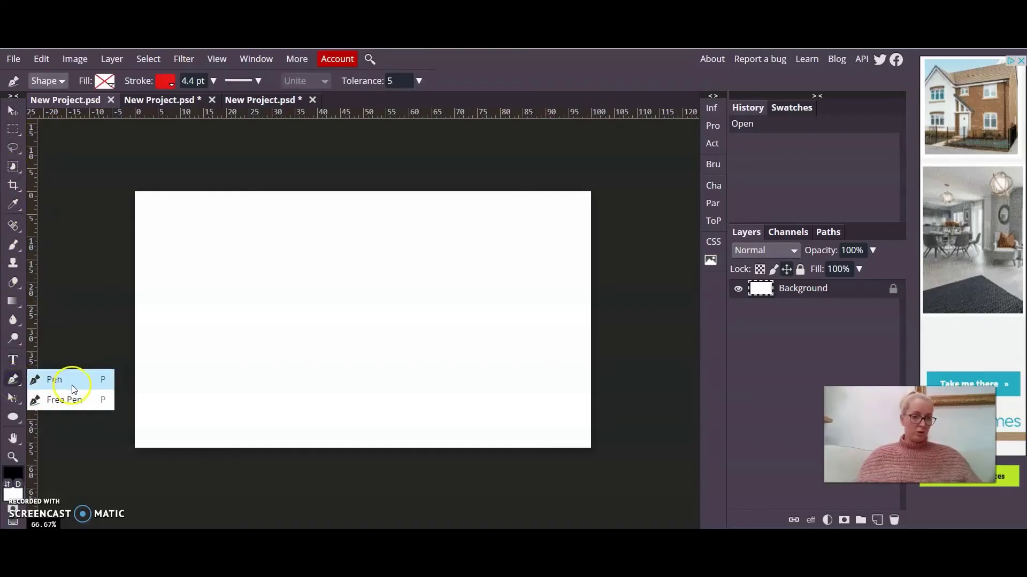
{"action": "left_click", "coordinate": [74, 400]}
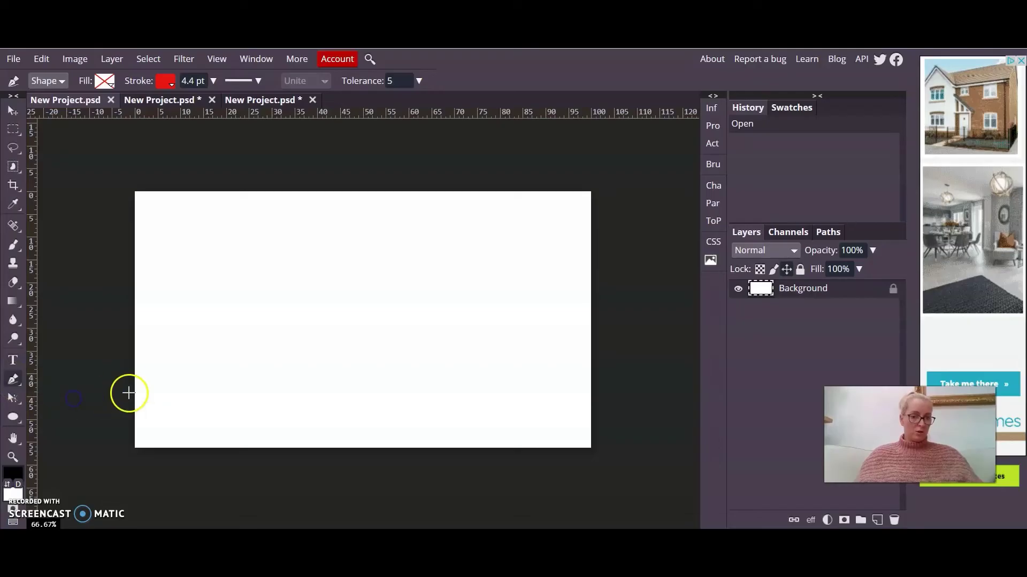
{"action": "mouse_move", "coordinate": [191, 313]}
{"action": "left_mouse_down"}
{"action": "mouse_move", "coordinate": [308, 320]}
{"action": "mouse_move", "coordinate": [387, 352]}
{"action": "mouse_move", "coordinate": [497, 331]}
{"action": "mouse_move", "coordinate": [510, 241]}
{"action": "mouse_move", "coordinate": [384, 218]}
{"action": "left_mouse_up"}
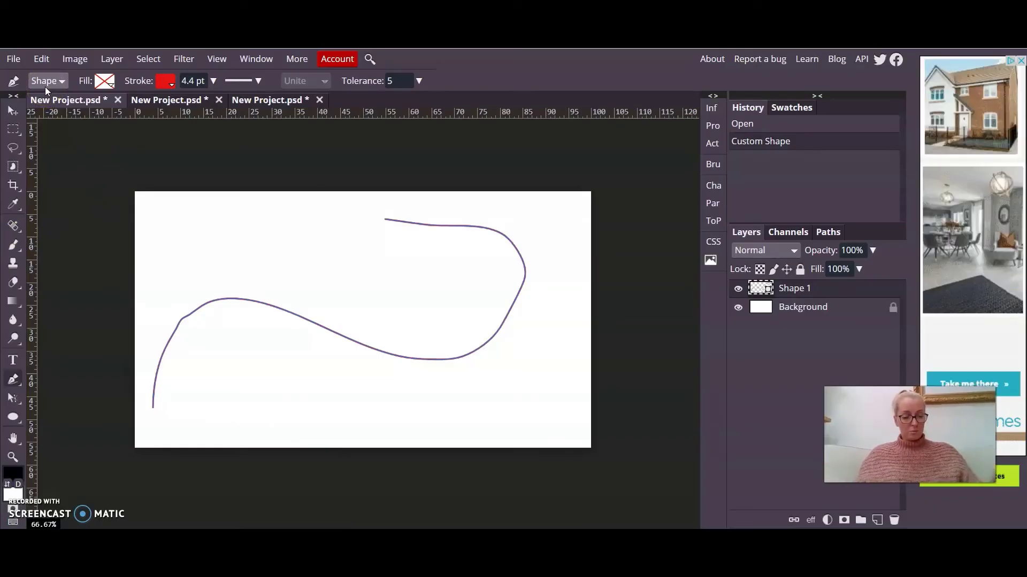
{"action": "key", "text": "ctrl+z"}
- Set the drawing mode to Path and draw a freehand S-curve across the canvas
{"action": "left_click", "coordinate": [59, 83]}
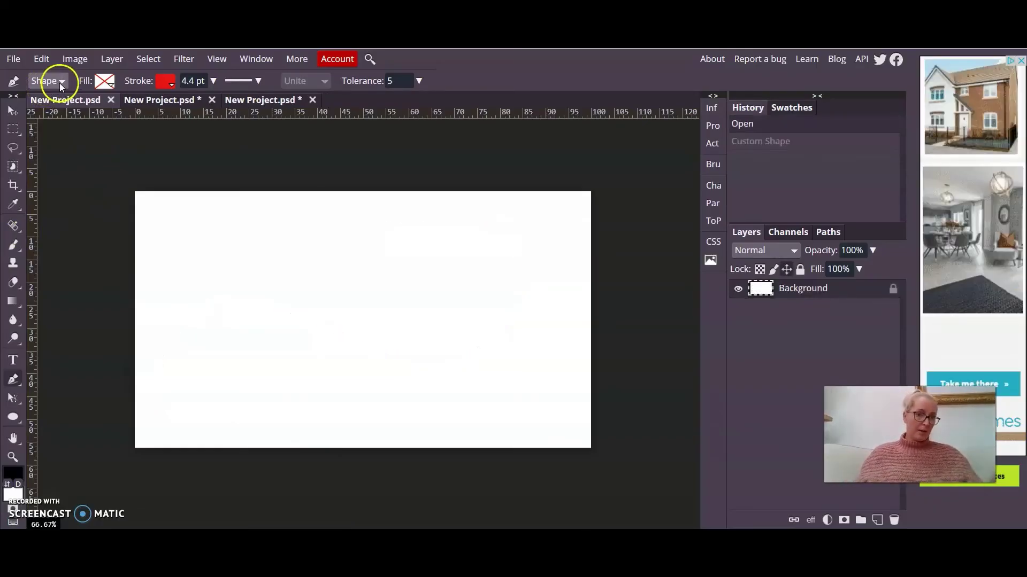
{"action": "left_click", "coordinate": [42, 94]}
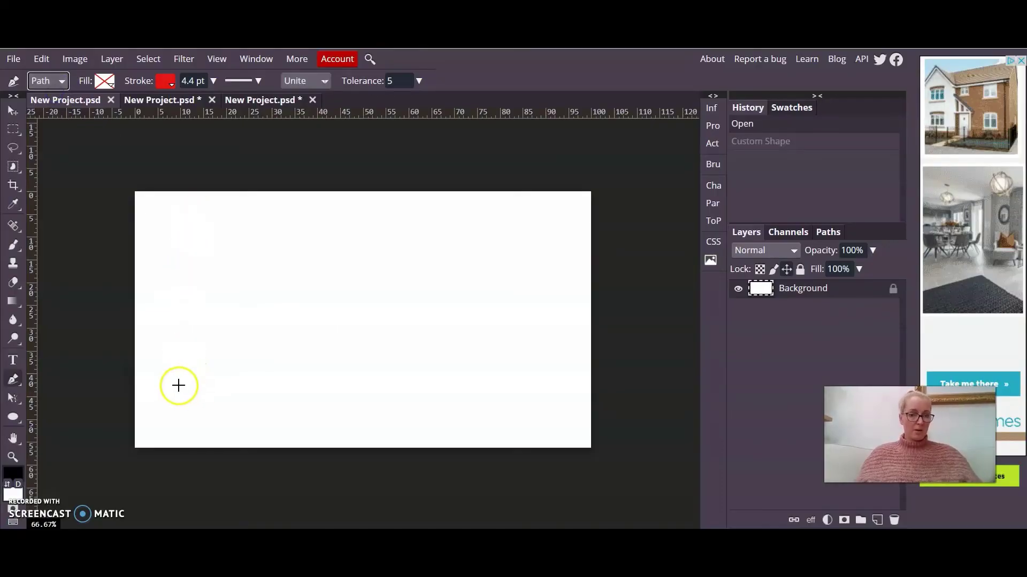
{"action": "mouse_move", "coordinate": [178, 385]}
{"action": "left_mouse_down"}
{"action": "mouse_move", "coordinate": [255, 309]}
{"action": "mouse_move", "coordinate": [445, 381]}
{"action": "mouse_move", "coordinate": [504, 278]}
{"action": "mouse_move", "coordinate": [442, 258]}
{"action": "left_mouse_up"}
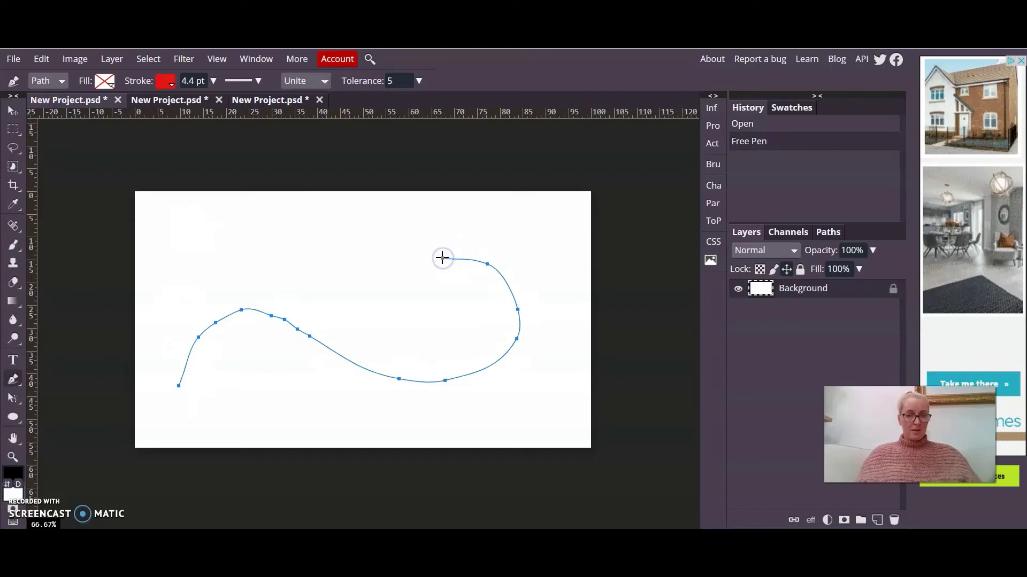
{"action": "left_click", "coordinate": [13, 361]}
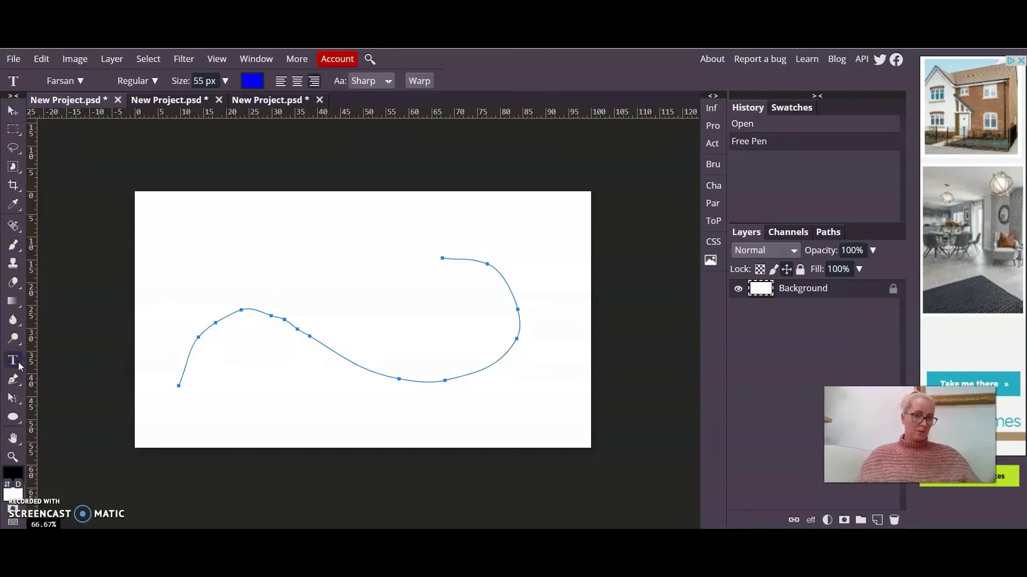
- Type 'This is how you type on a path' on the freehand curve, starting at its lower end
{"action": "left_click", "coordinate": [185, 369]}
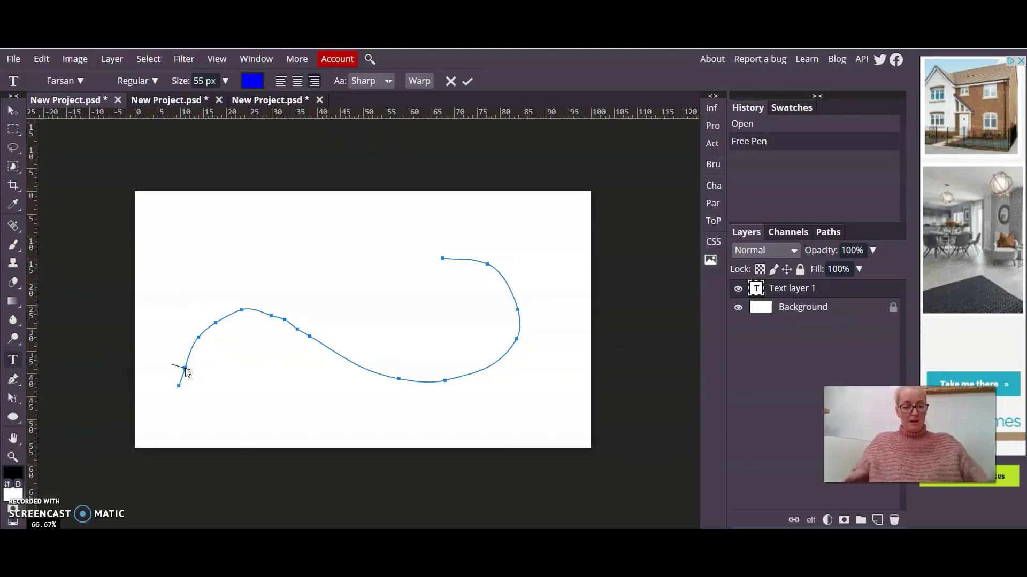
{"action": "type", "text": "Thi"}
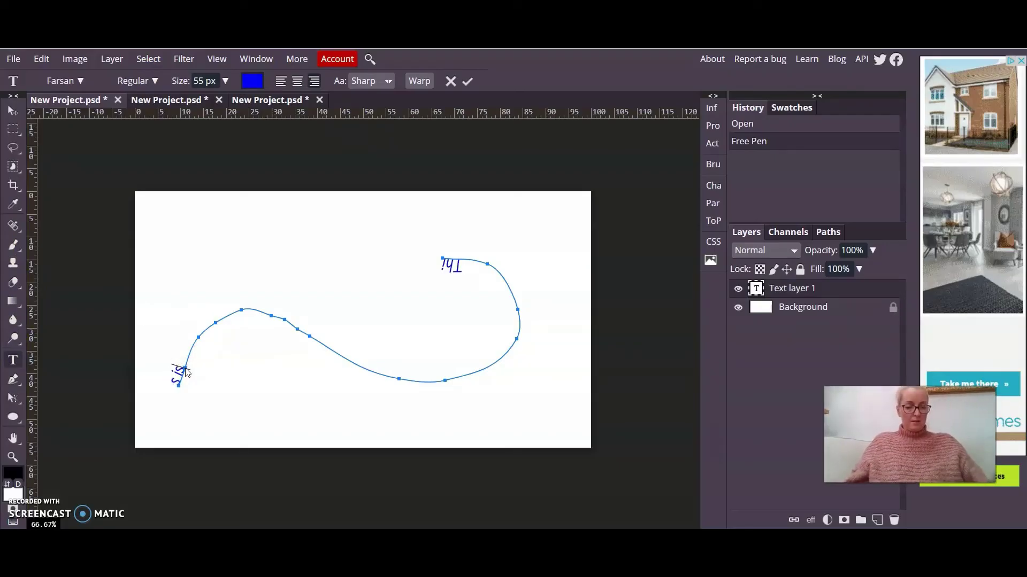
{"action": "type", "text": "s is how you"}
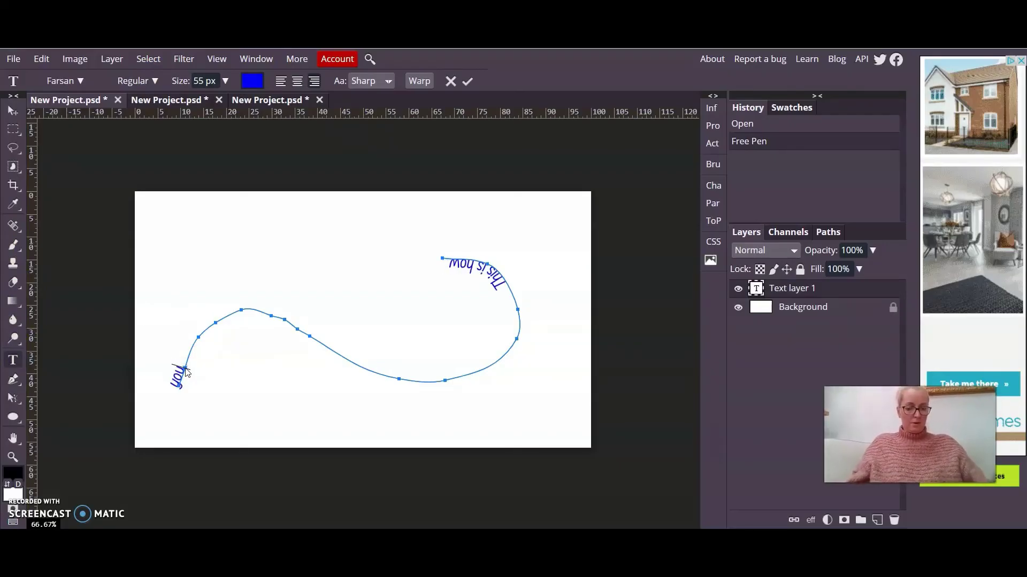
{"action": "type", "text": " type on a"}
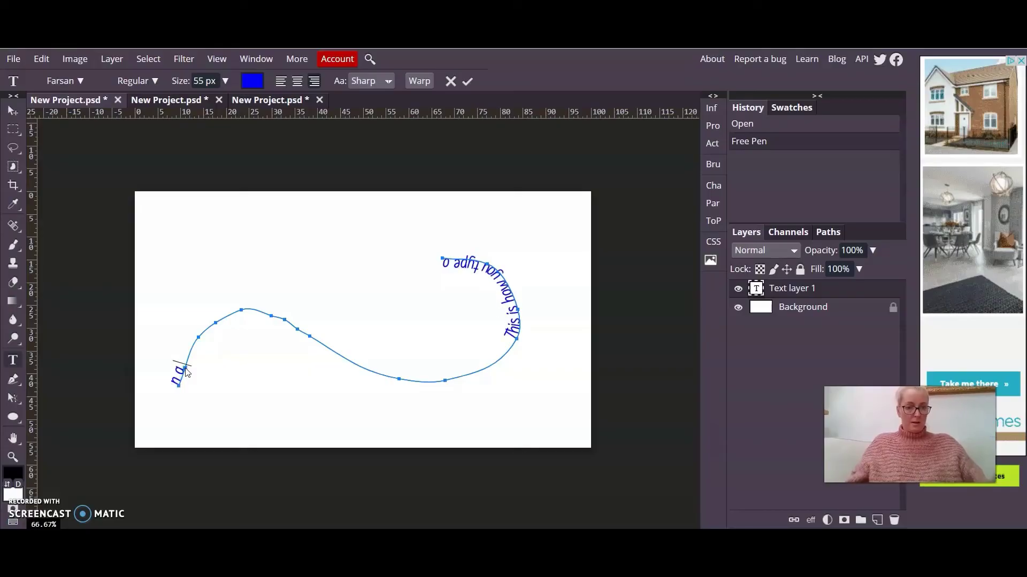
{"action": "type", "text": " path"}
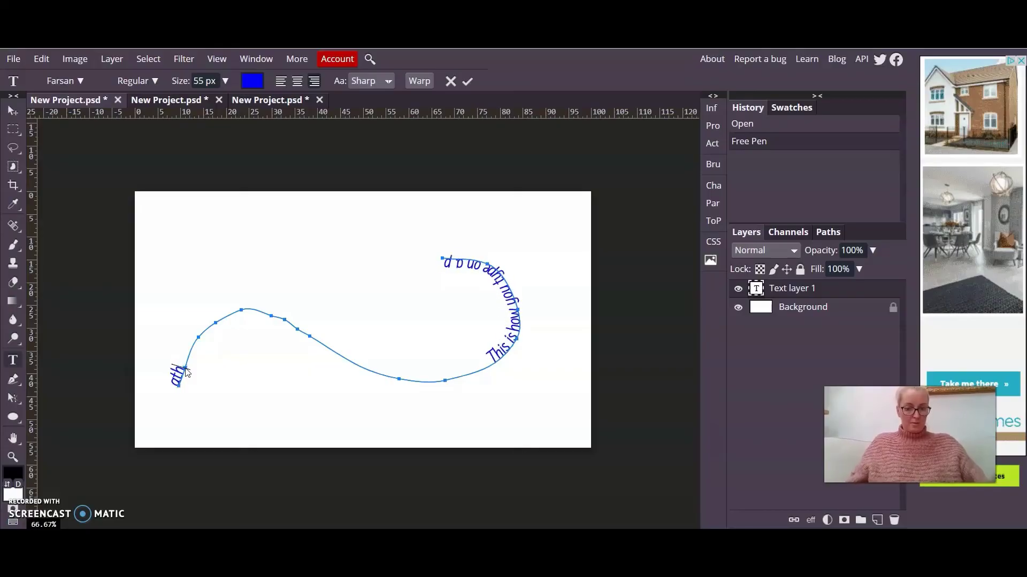
{"action": "left_click", "coordinate": [199, 358]}
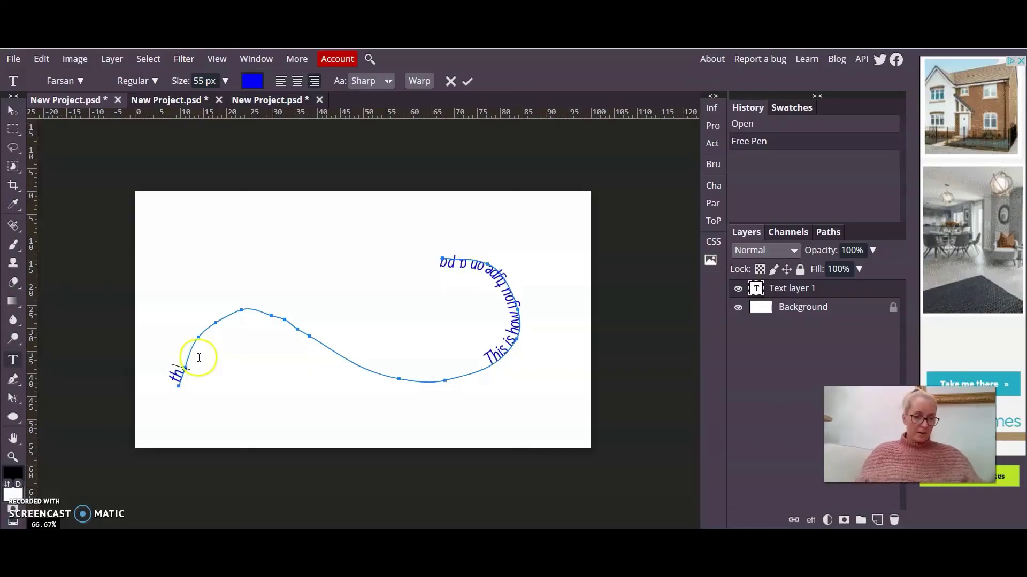
- With Path Select, slide the text's start marker until the sentence reads upright in the curve's central dip
{"action": "left_click", "coordinate": [12, 400]}
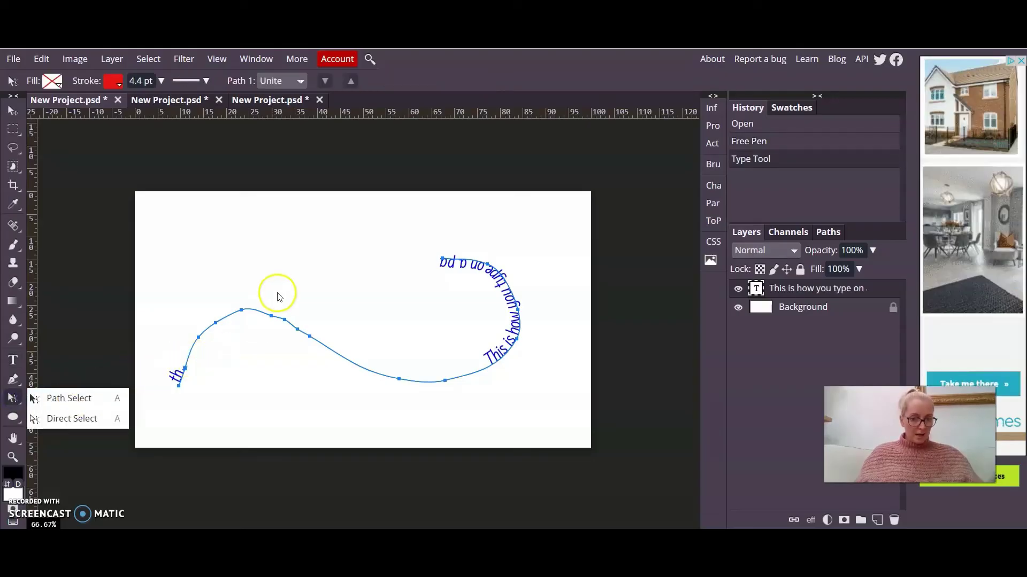
{"action": "left_click_drag", "start_coordinate": [188, 363], "coordinate": [488, 382]}
{"action": "mouse_move", "coordinate": [523, 335]}
{"action": "left_mouse_down"}
{"action": "mouse_move", "coordinate": [499, 359]}
{"action": "mouse_move", "coordinate": [507, 357]}
{"action": "mouse_move", "coordinate": [460, 369]}
{"action": "mouse_move", "coordinate": [432, 359]}
{"action": "mouse_move", "coordinate": [479, 364]}
{"action": "left_mouse_up"}
{"action": "left_click", "coordinate": [506, 353]}
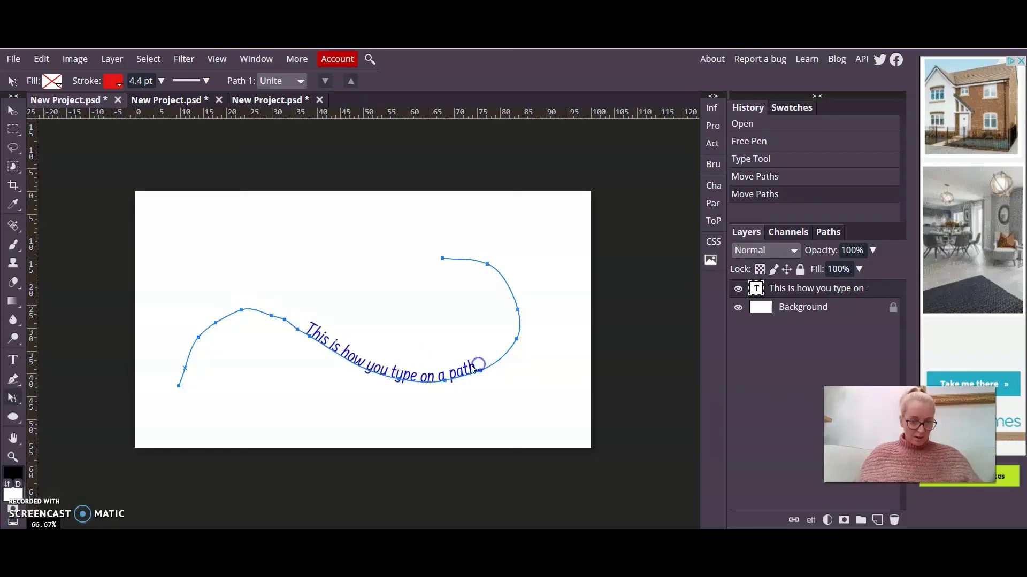
{"action": "mouse_move", "coordinate": [229, 386]}
{"action": "left_mouse_down"}
{"action": "mouse_move", "coordinate": [186, 373]}
{"action": "mouse_move", "coordinate": [228, 316]}
{"action": "mouse_move", "coordinate": [258, 312]}
{"action": "left_mouse_up"}
{"action": "mouse_move", "coordinate": [499, 339]}
{"action": "left_mouse_down"}
{"action": "mouse_move", "coordinate": [482, 377]}
{"action": "mouse_move", "coordinate": [407, 374]}
{"action": "left_mouse_up"}
- Centre-align the path text and shift its start slightly left, just past the curve's upper bend
{"action": "left_click", "coordinate": [12, 360]}
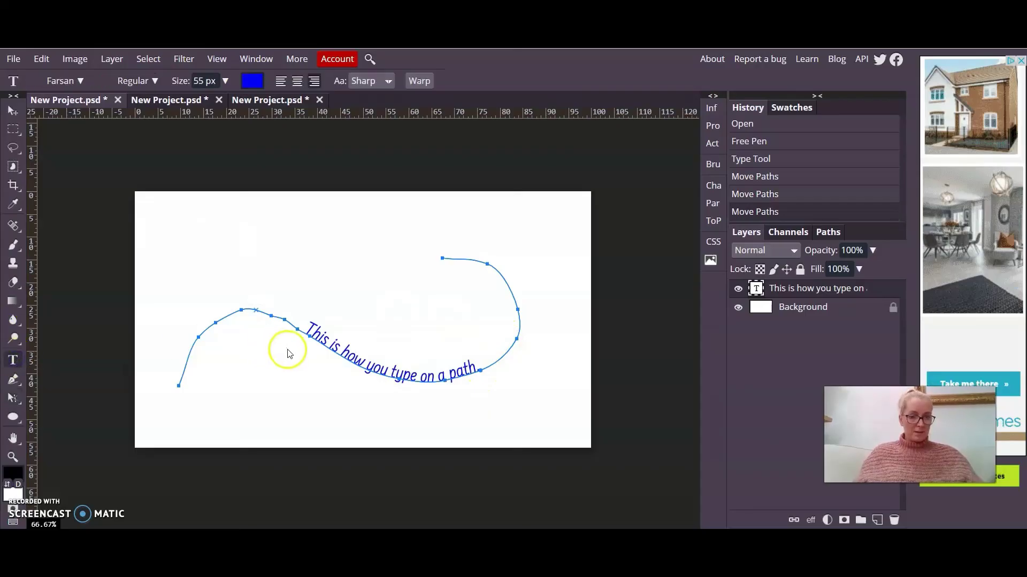
{"action": "left_click", "coordinate": [346, 351]}
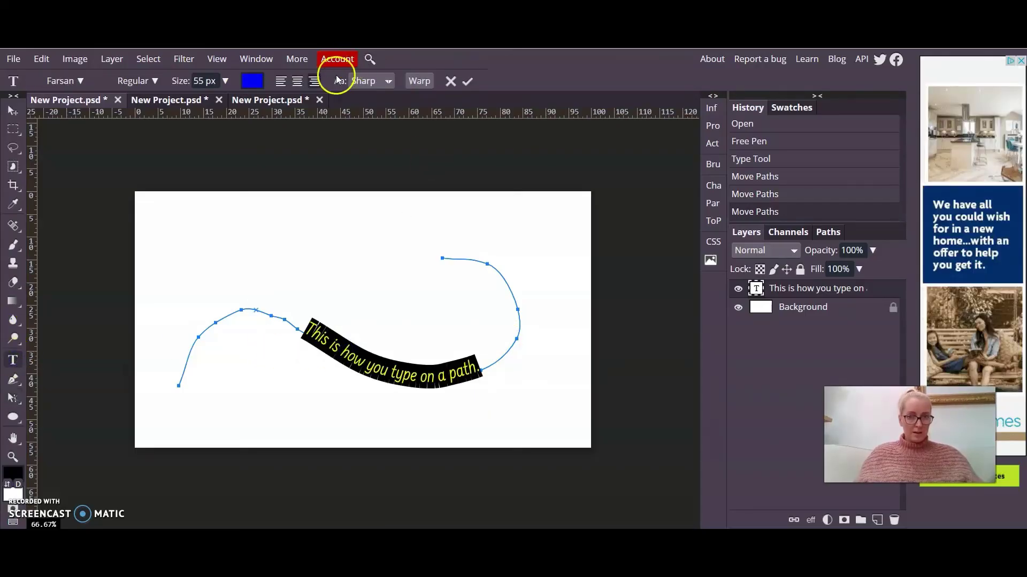
{"action": "left_click", "coordinate": [297, 81]}
{"action": "left_click_drag", "start_coordinate": [247, 312], "coordinate": [257, 314]}
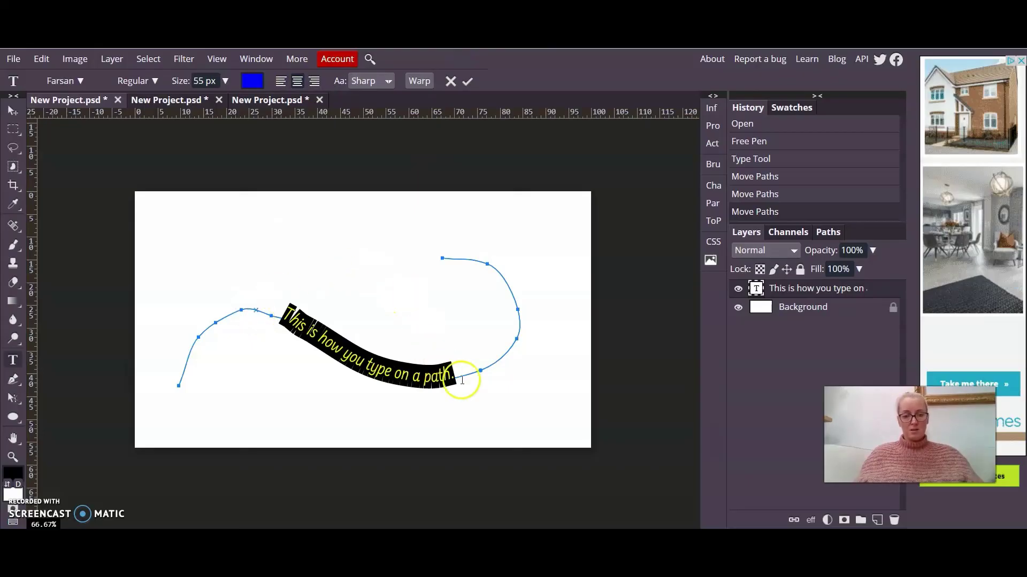